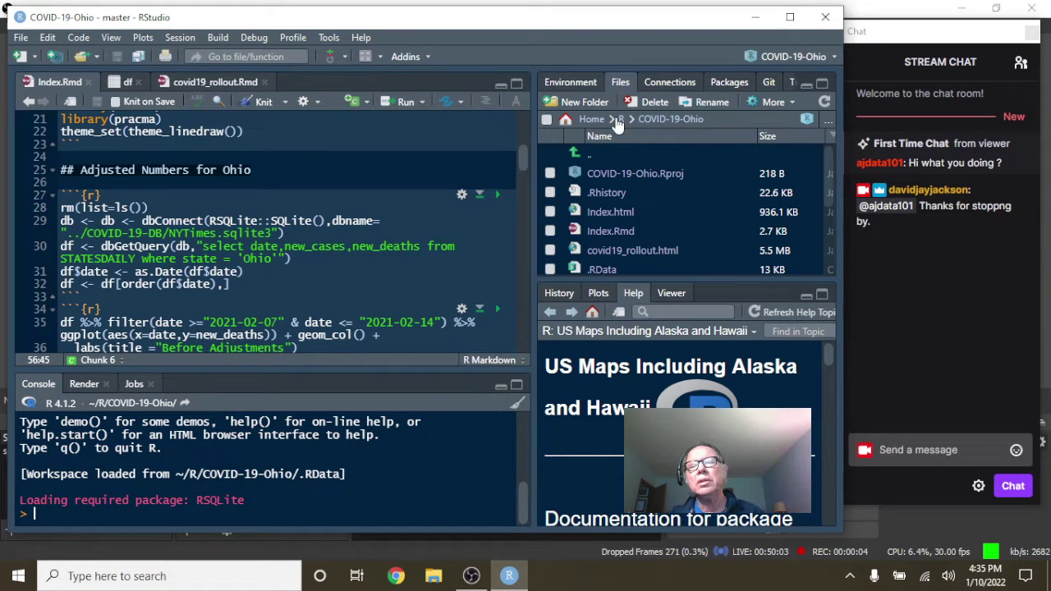
Open the COVID-19-Portugal.Rproj project from the COVID-19-Portugal folder inside the R folder, confirming the project switch
left_click(621, 120)
left_click_drag(806, 289, 807, 303)
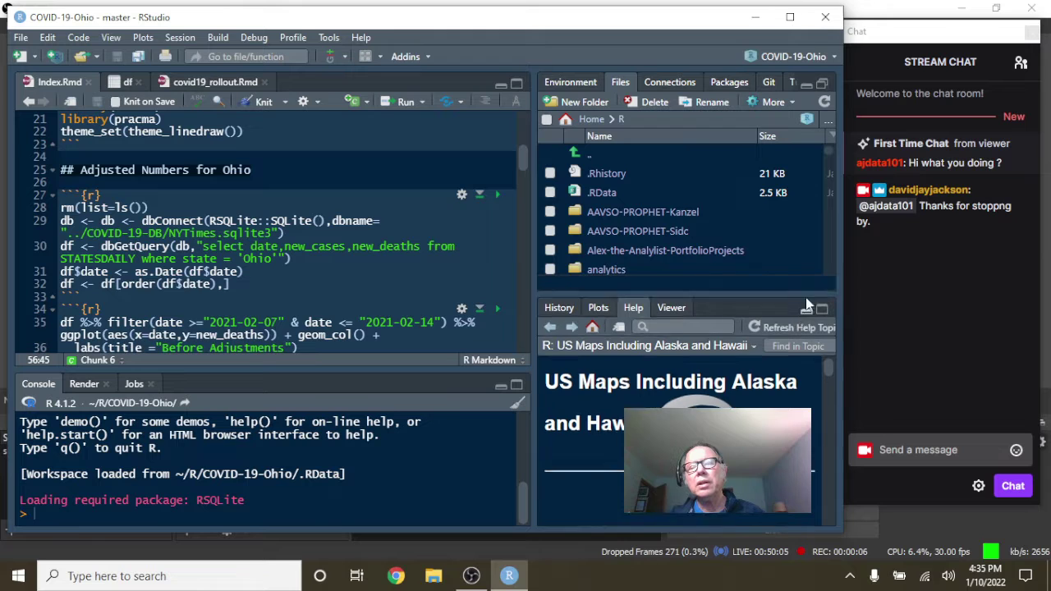
left_click(806, 308)
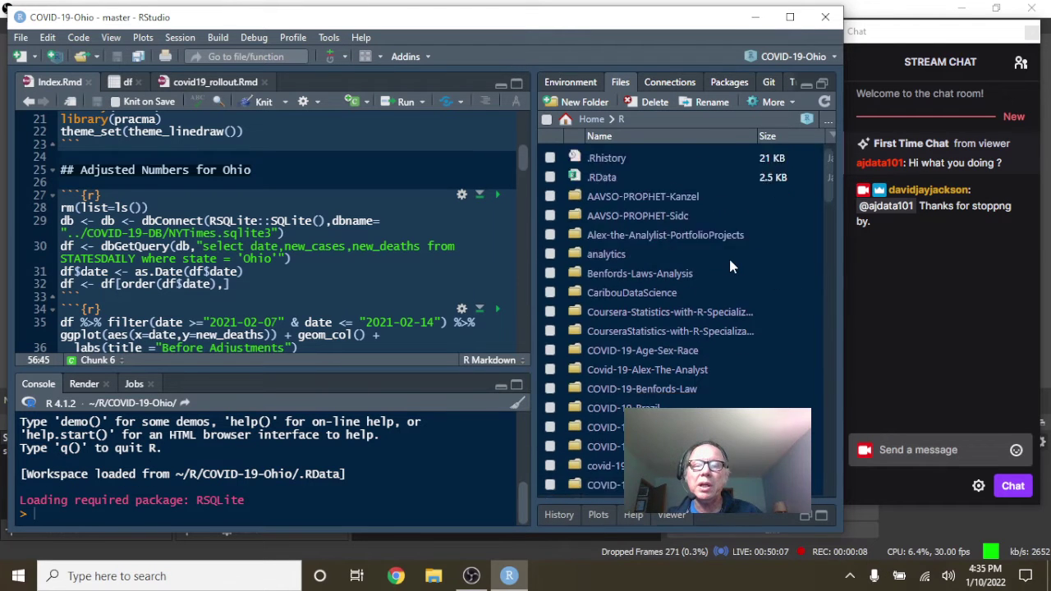
scroll(731, 265, "down", 5)
scroll(731, 265, "down", 2)
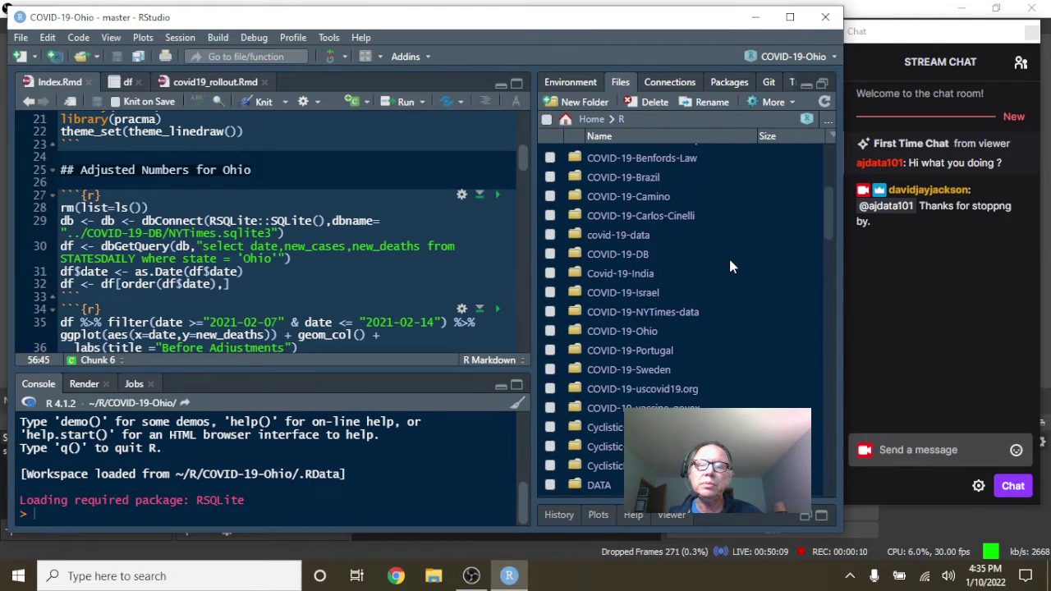
left_click(657, 351)
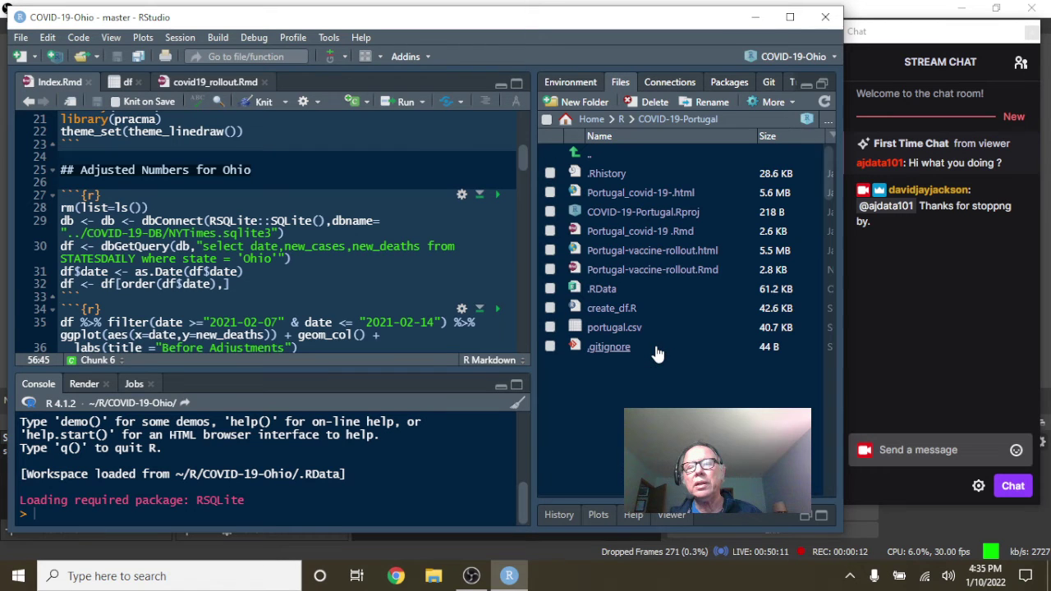
left_click(659, 212)
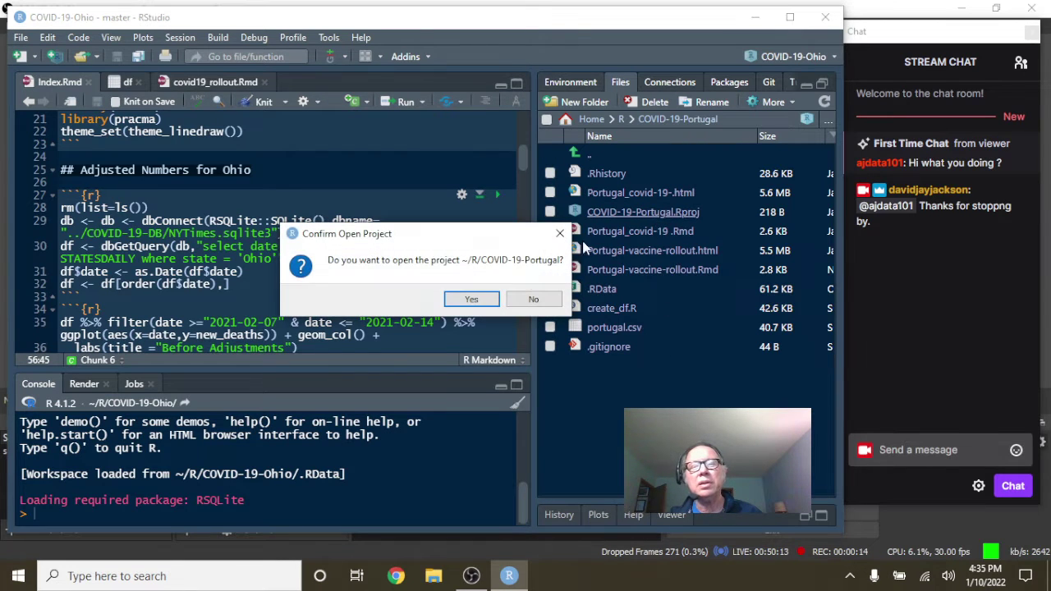
left_click(483, 300)
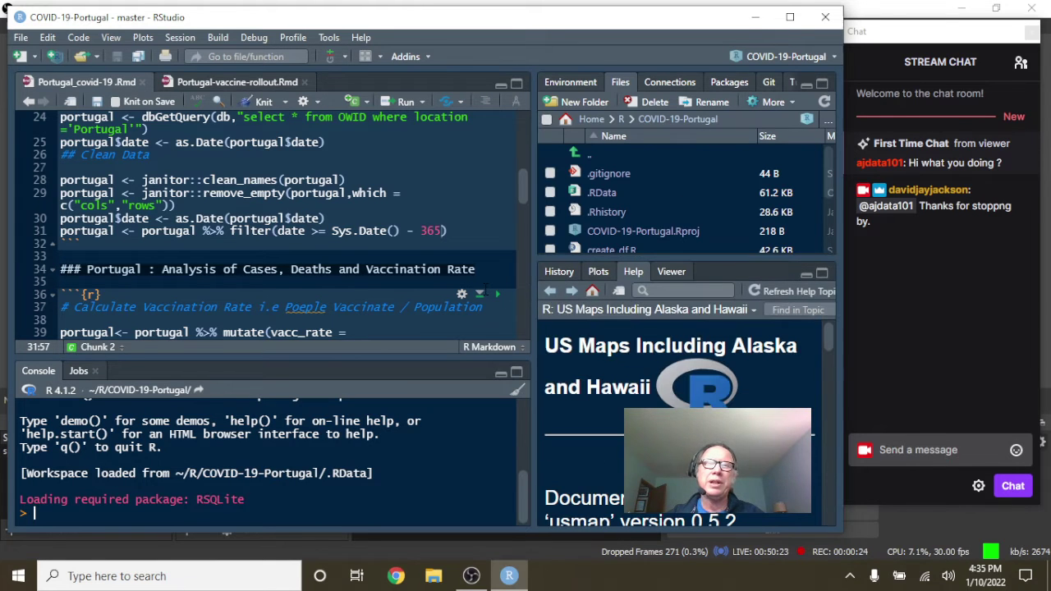
Knit Portugal-vaccine-rollout.Rmd and read the most recent data point on the report's total_vaccinations plot
left_click(243, 80)
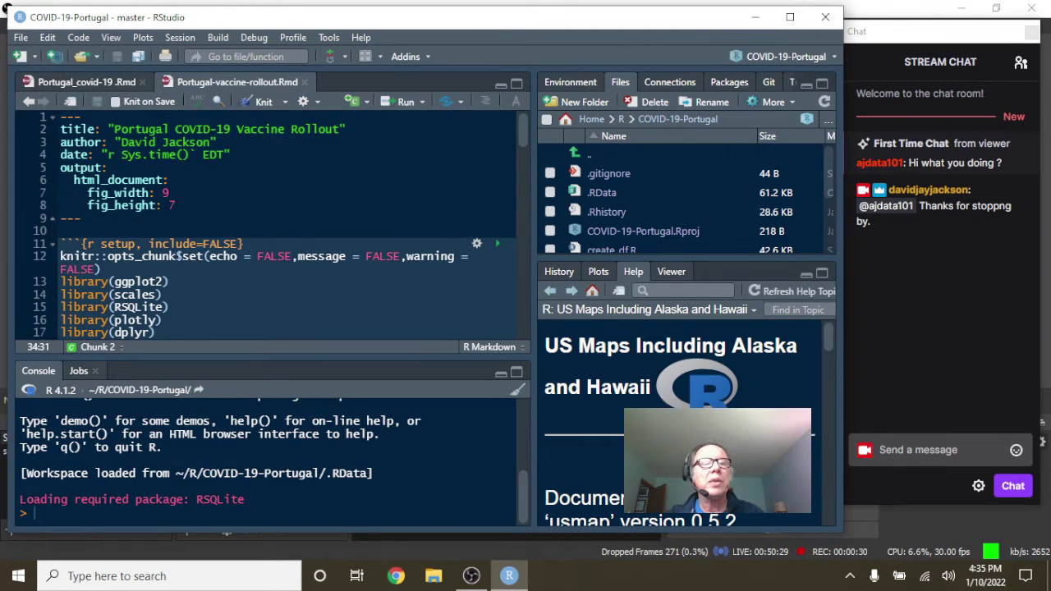
left_click(261, 102)
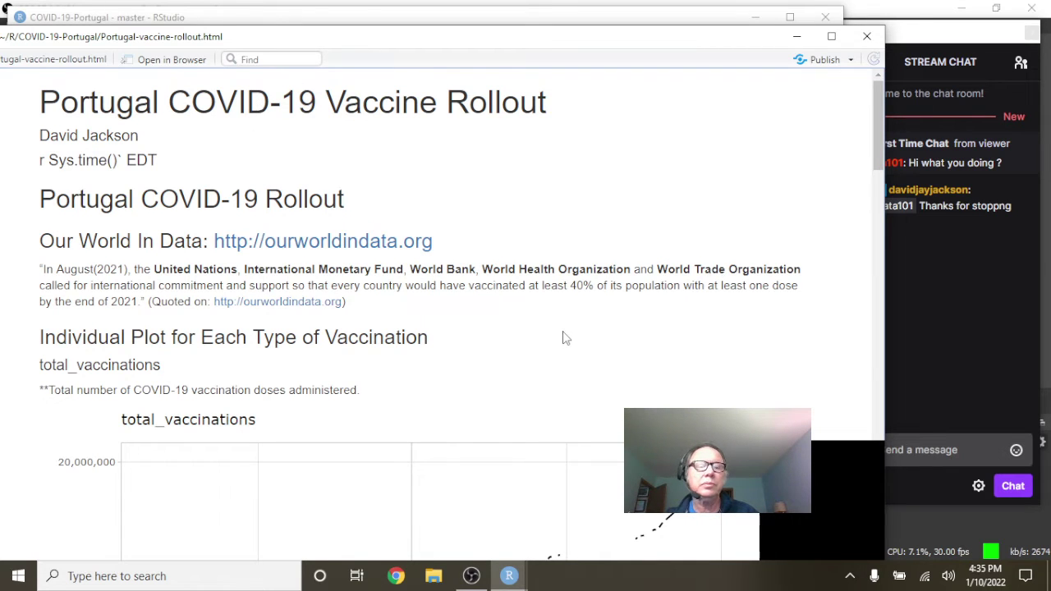
scroll(563, 337, "down", 1)
scroll(563, 336, "down", 1)
mouse_move(730, 331)
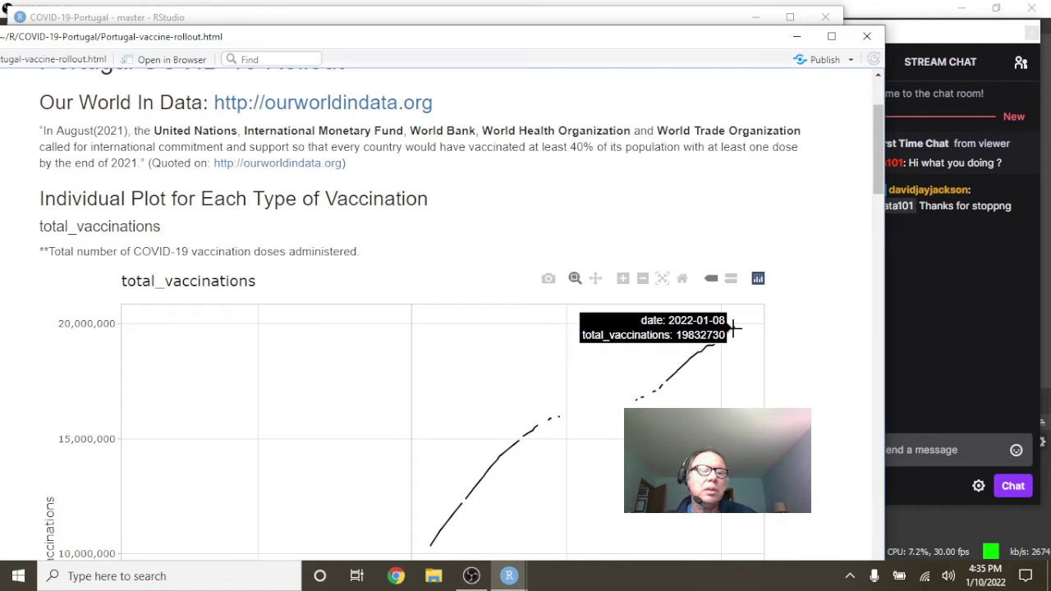
Zoom the people_vaccinated plot in on its most recent dates and read the latest fully vaccinated data point
scroll(734, 328, "down", 7)
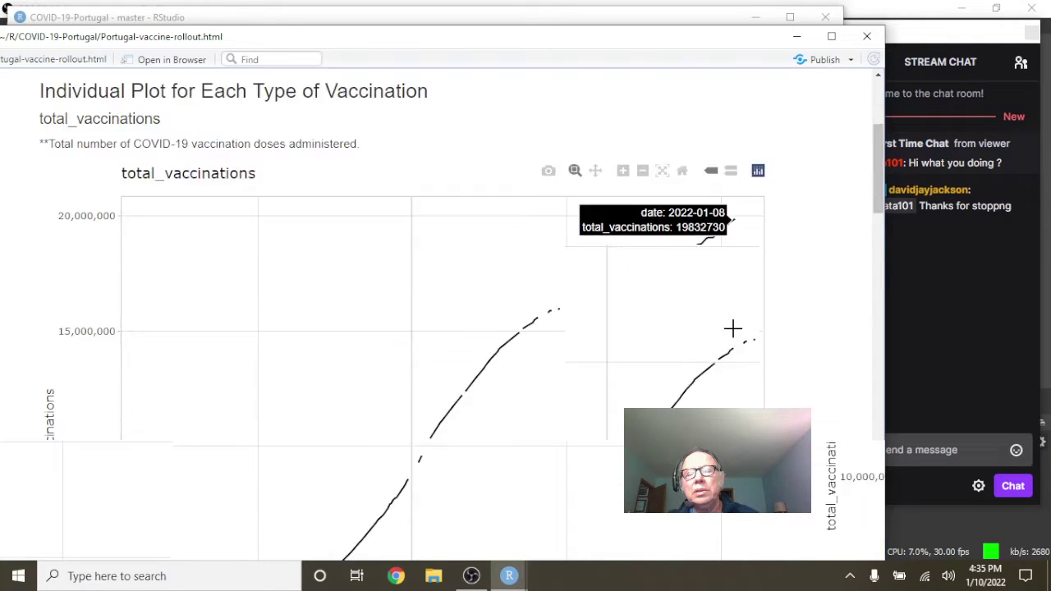
scroll(734, 335, "down", 1)
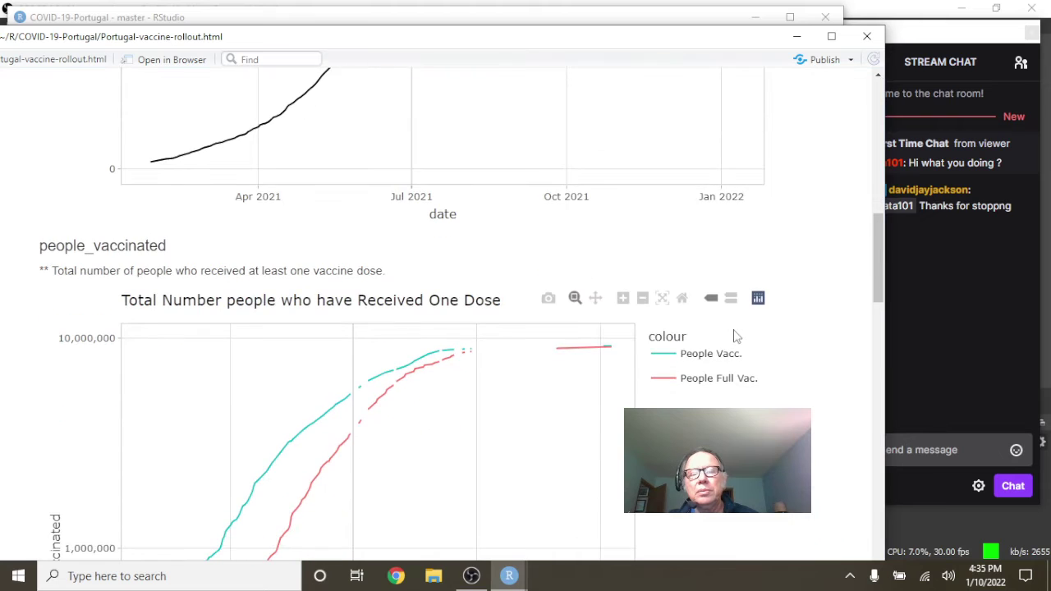
left_click_drag(535, 326, 624, 461)
mouse_move(548, 377)
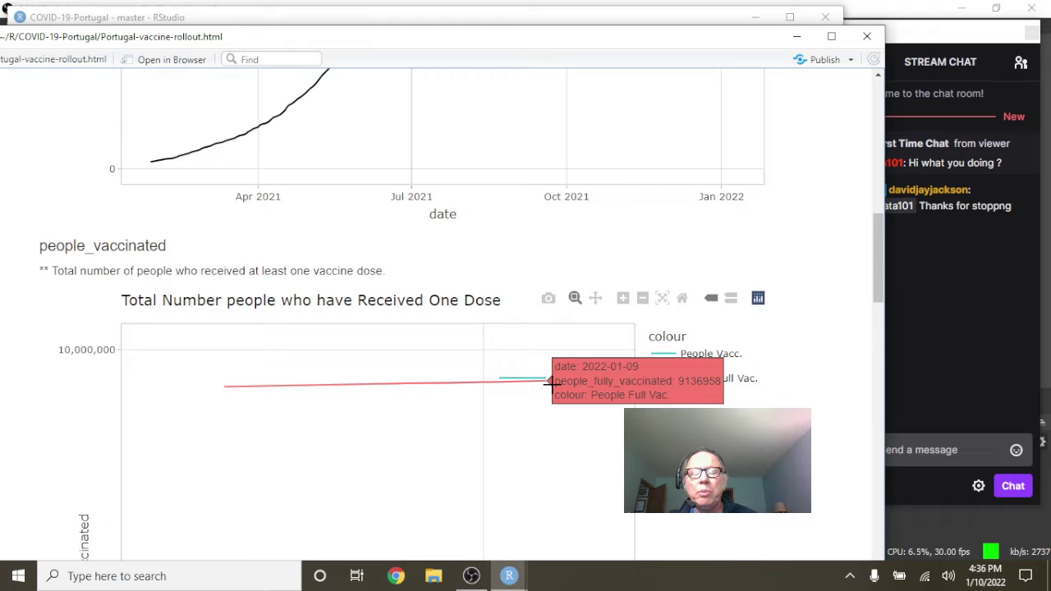
Read the latest points on the at-least-one-shot and fully vaccinated percentage plots, and close the vaccine rollout report
scroll(581, 312, "down", 4)
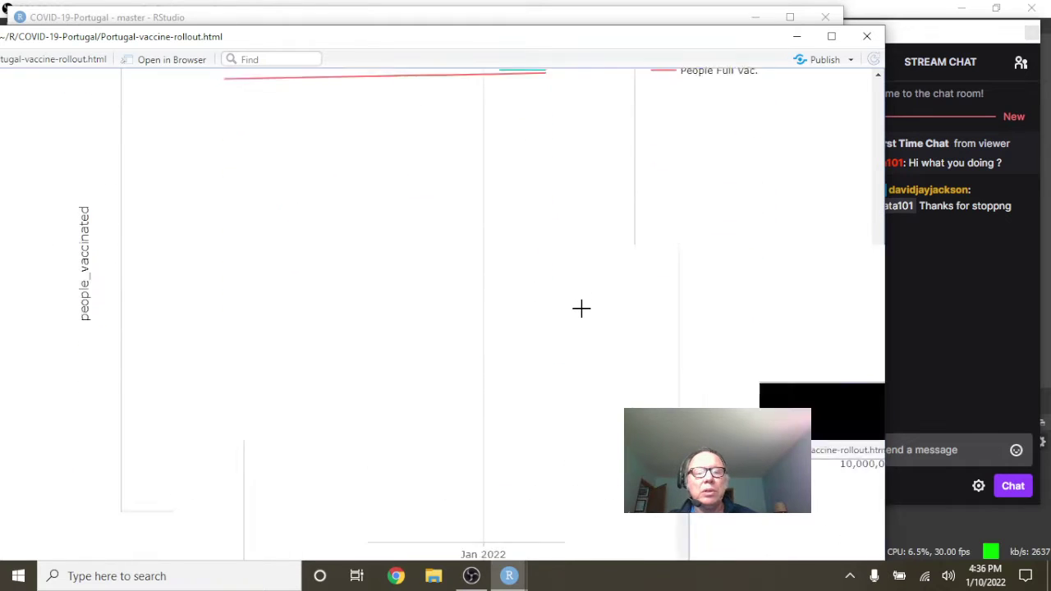
scroll(580, 308, "down", 4)
mouse_move(711, 352)
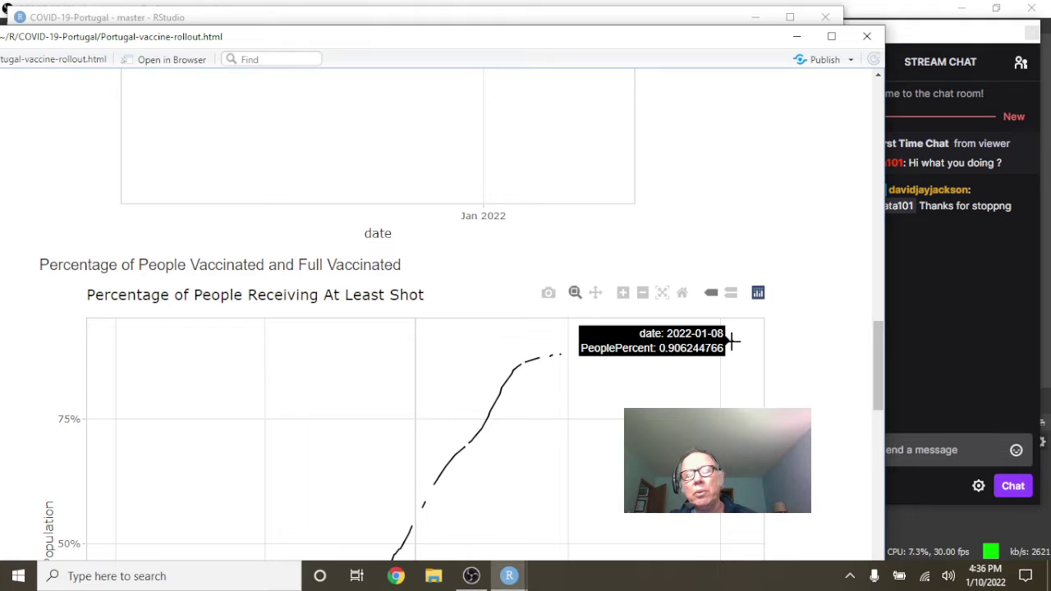
scroll(706, 362, "down", 5)
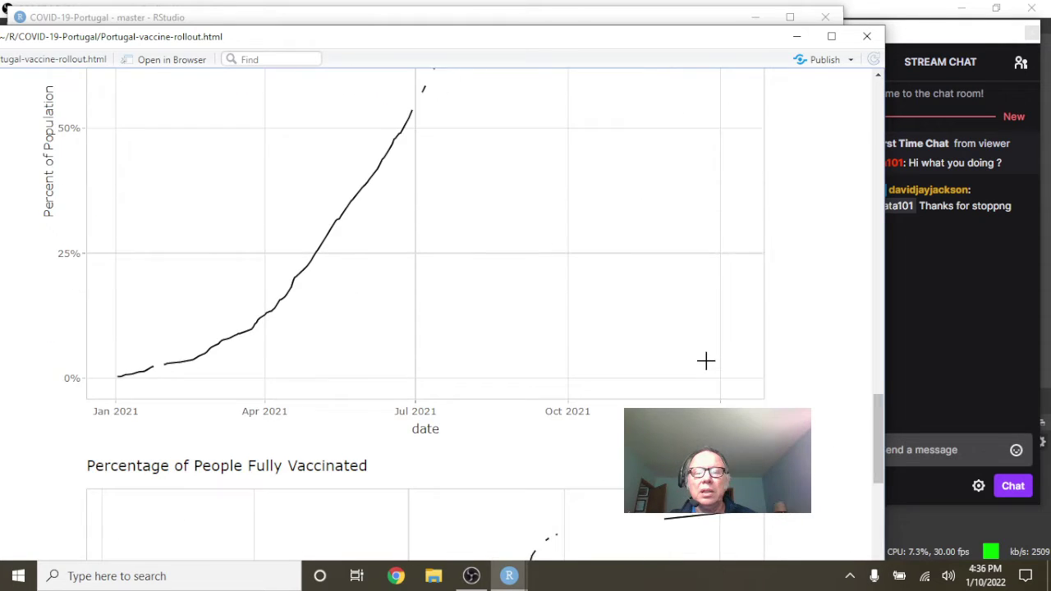
scroll(705, 361, "down", 1)
mouse_move(729, 401)
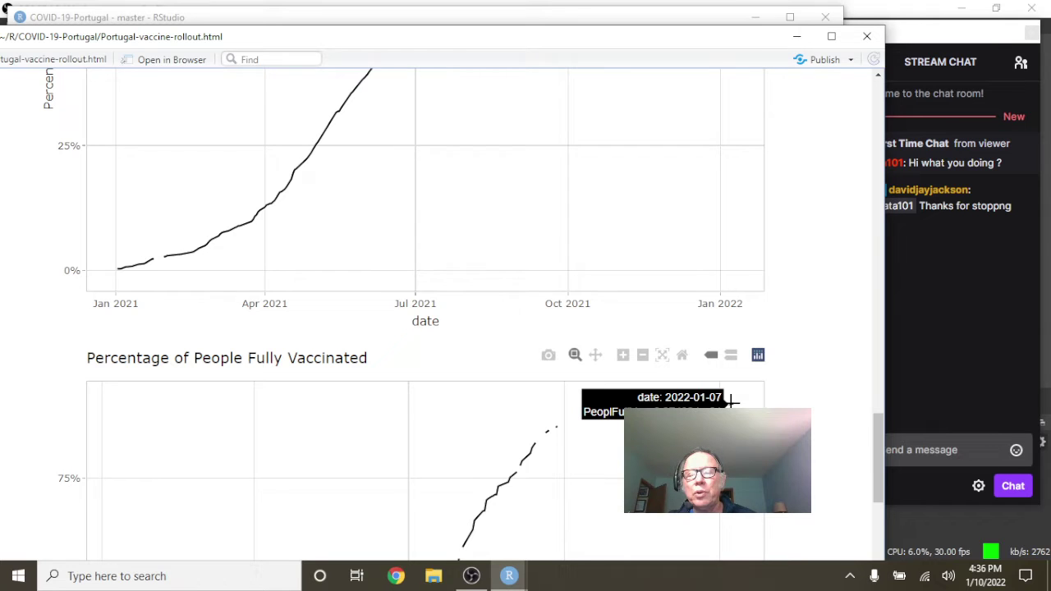
scroll(729, 400, "down", 2)
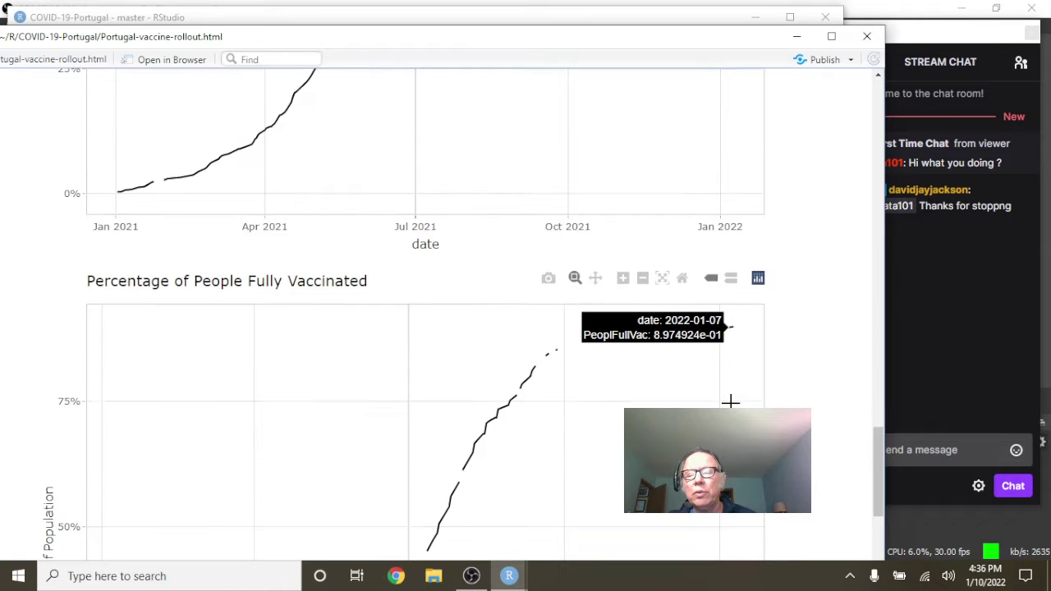
left_click(866, 36)
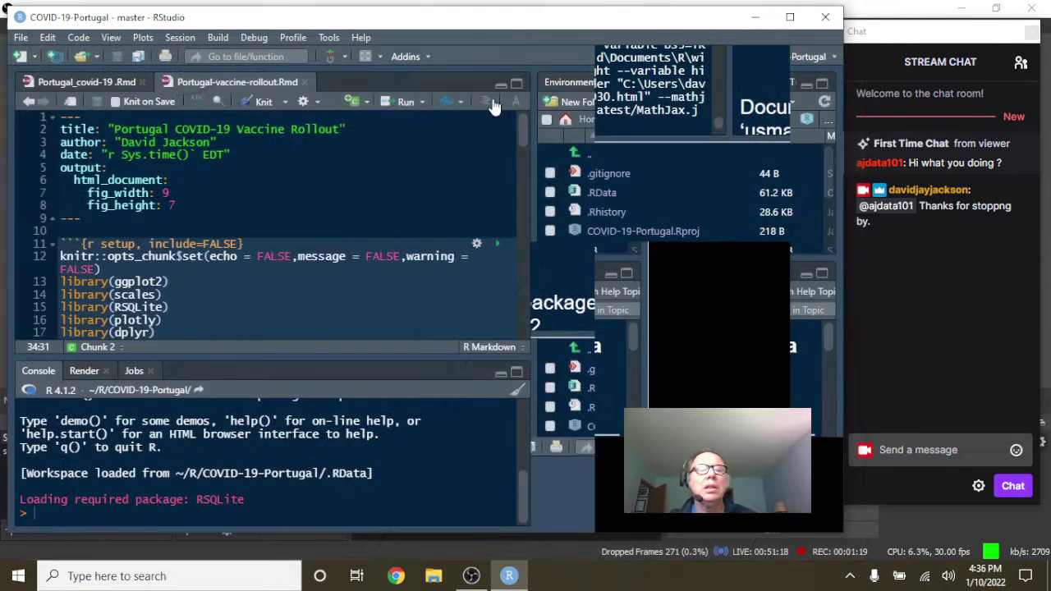
Switch to Portugal_covid-19 .Rmd, review its Portugal data query chunk and knit the document
left_click(87, 83)
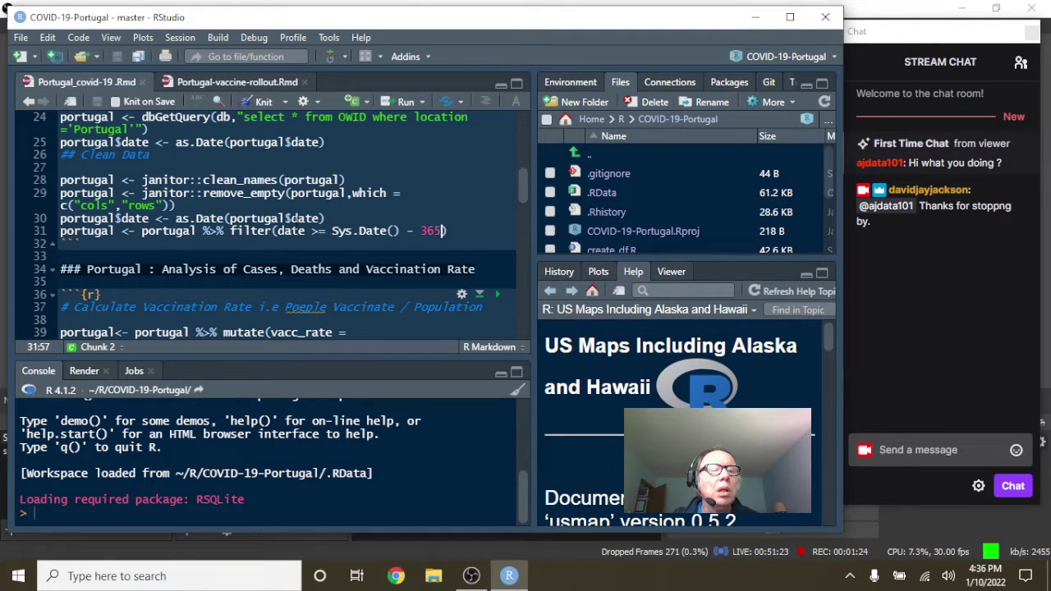
scroll(296, 221, "up", 3)
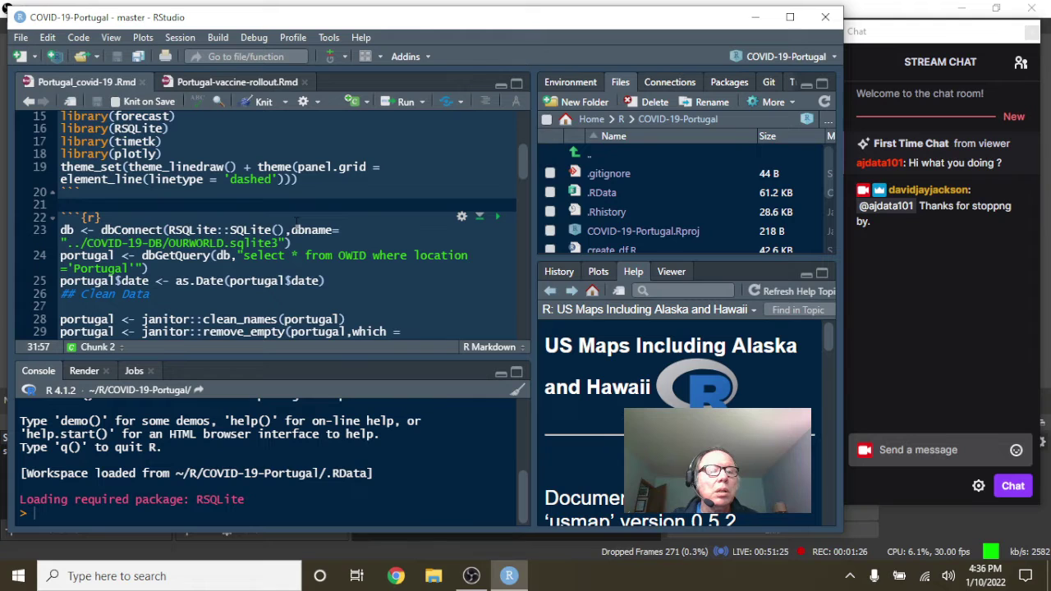
scroll(297, 220, "down", 2)
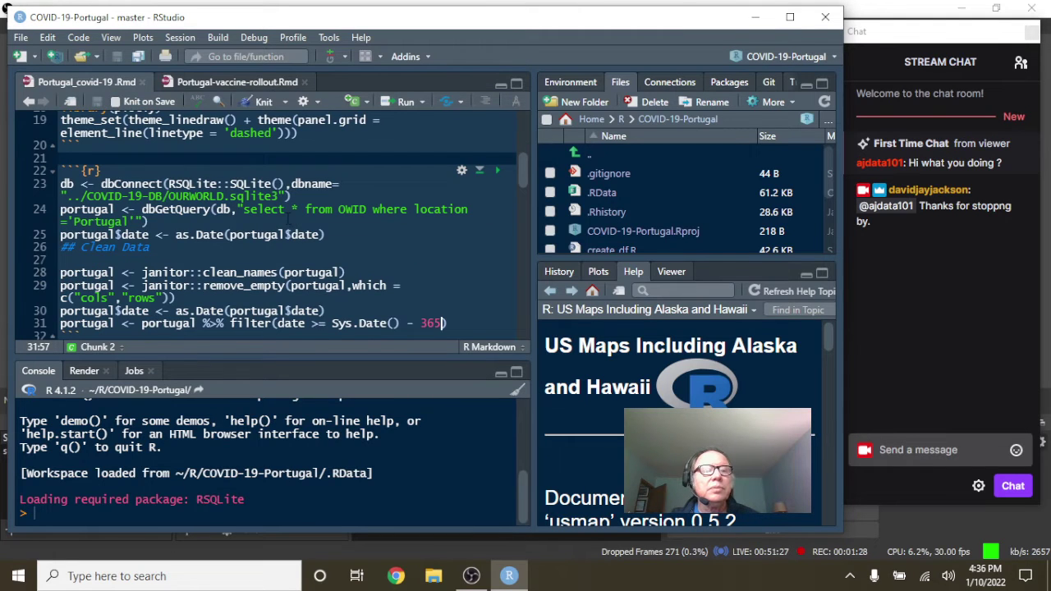
scroll(248, 194, "up", 2)
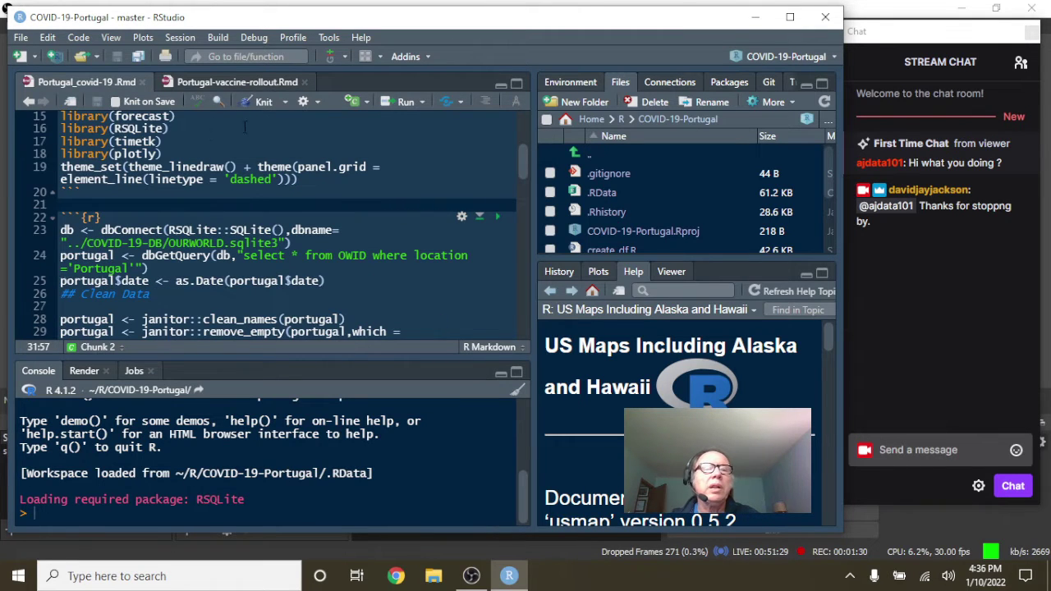
left_click(263, 102)
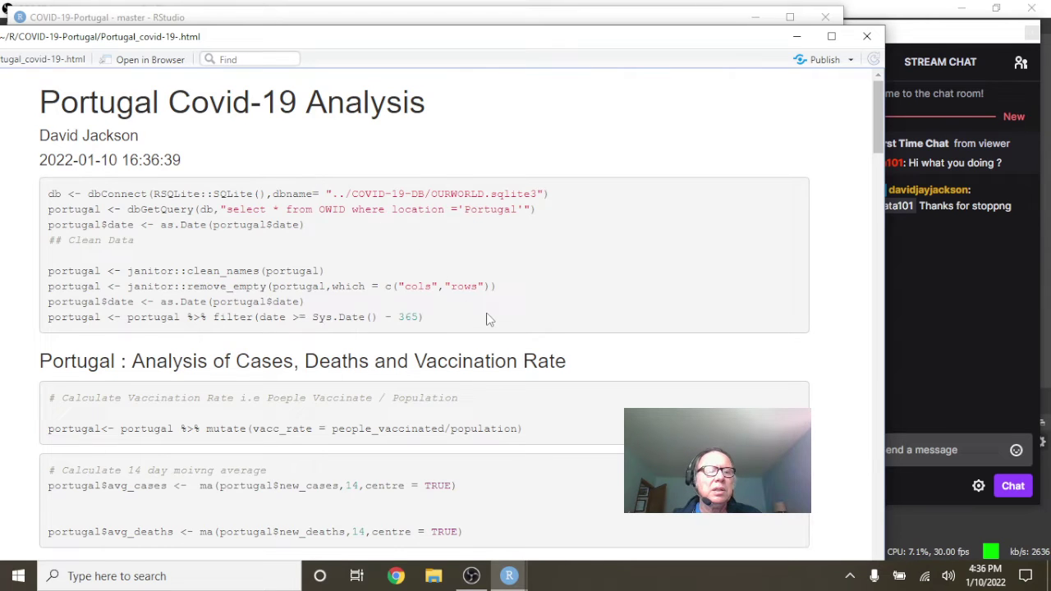
Zoom the daily cases plot in on October 2021 to January 2022 and read the latest daily cases and moving average points
scroll(486, 318, "down", 6)
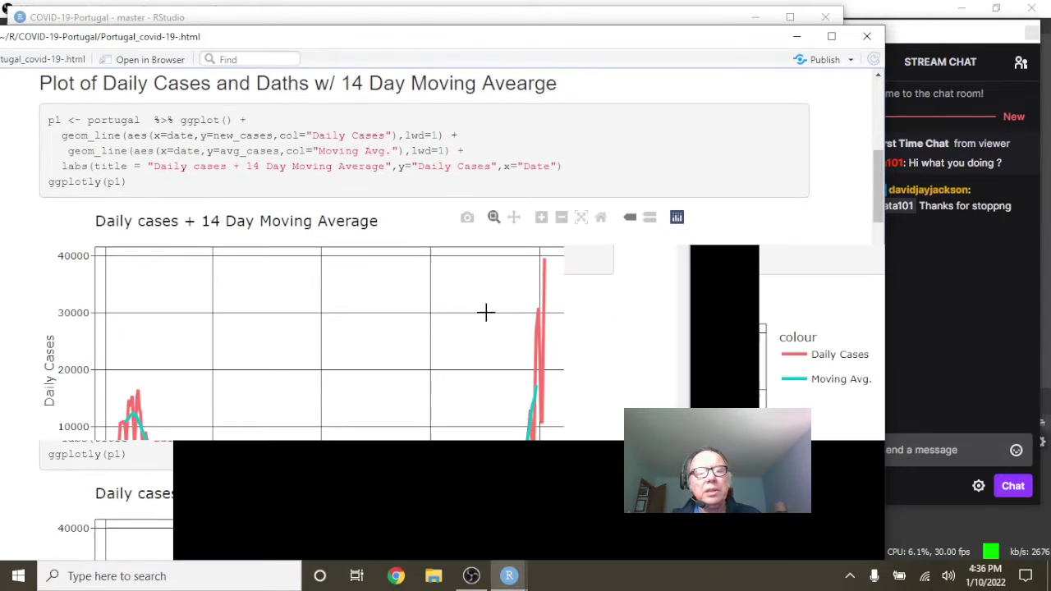
scroll(443, 271, "down", 1)
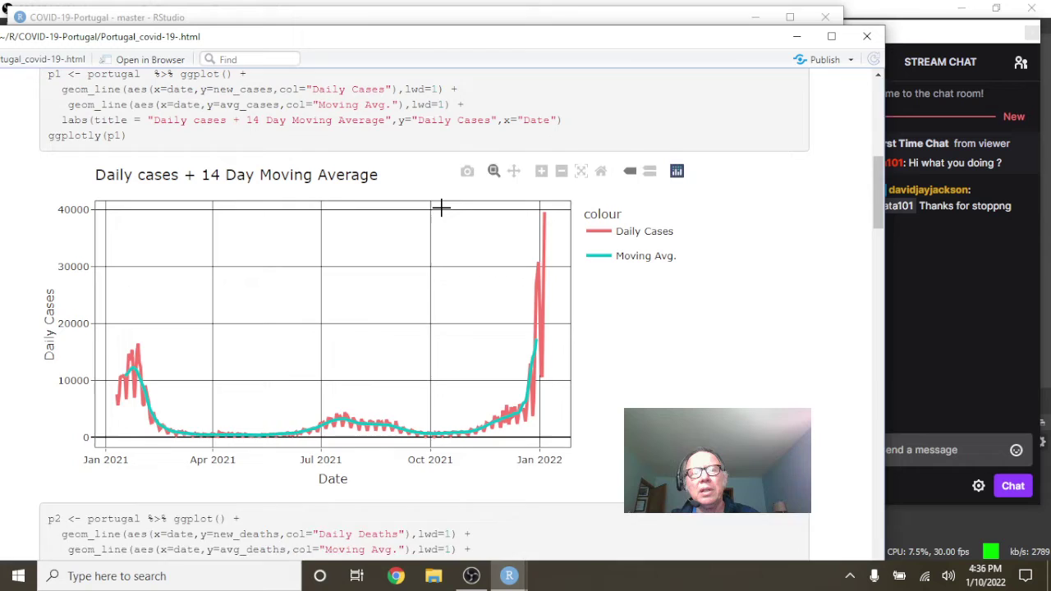
left_click_drag(440, 208, 566, 354)
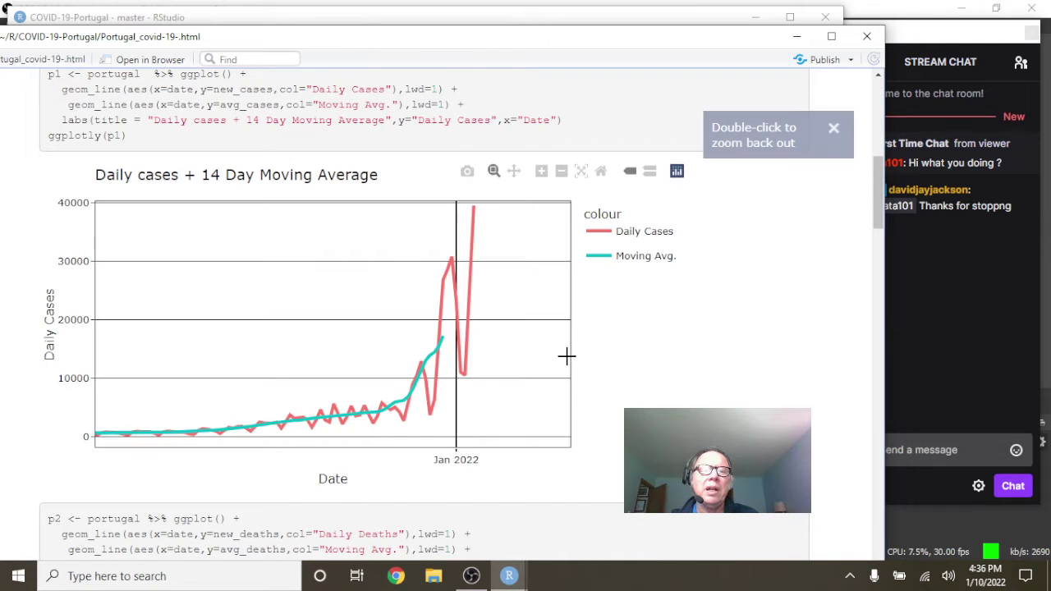
mouse_move(480, 205)
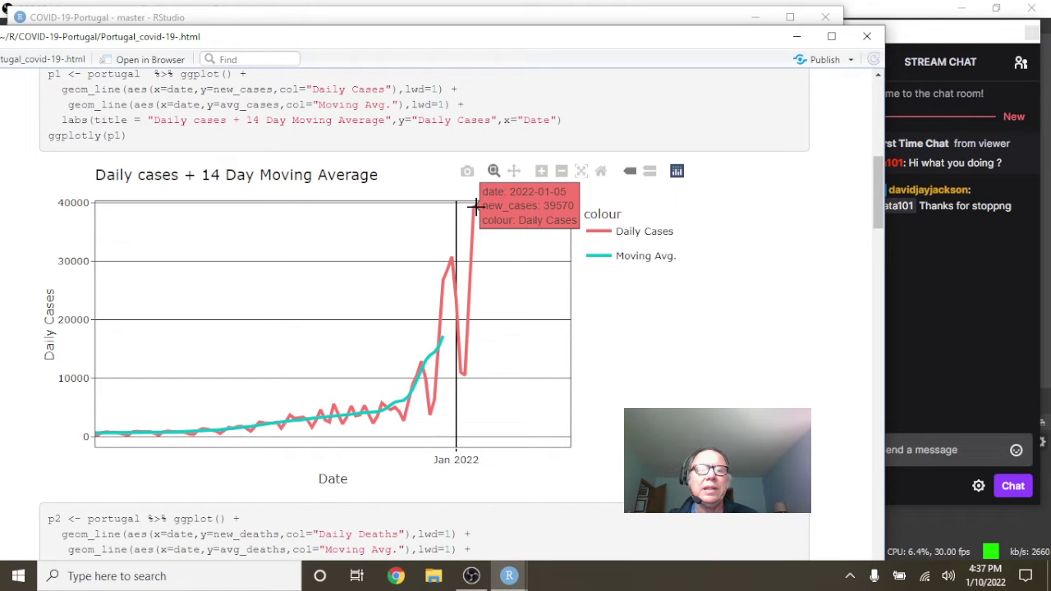
mouse_move(449, 336)
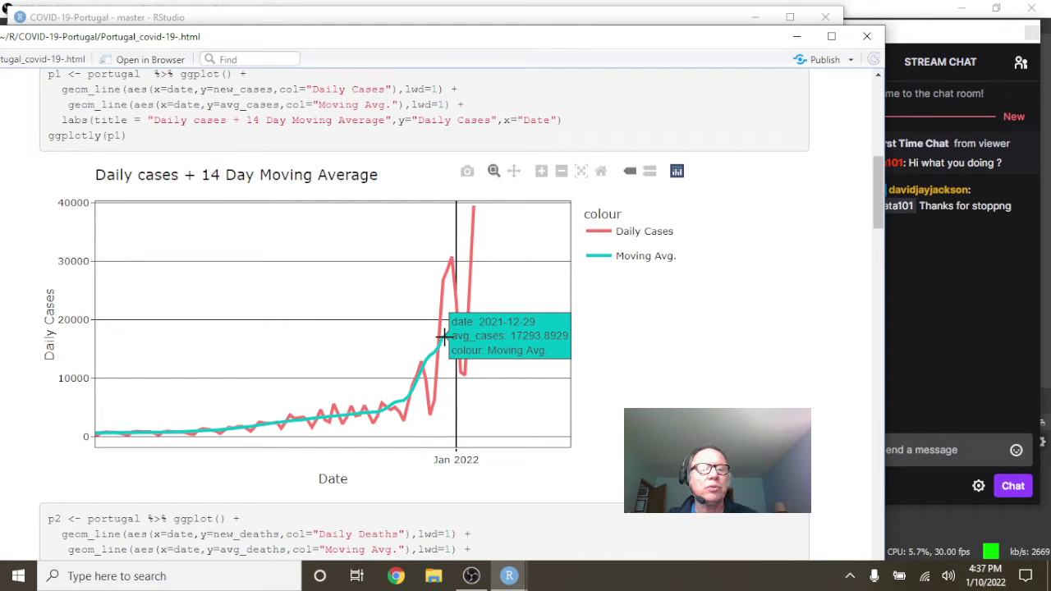
Zoom the daily deaths plot in on the months since October 2021 and read the latest daily deaths and moving average points
scroll(358, 298, "down", 2)
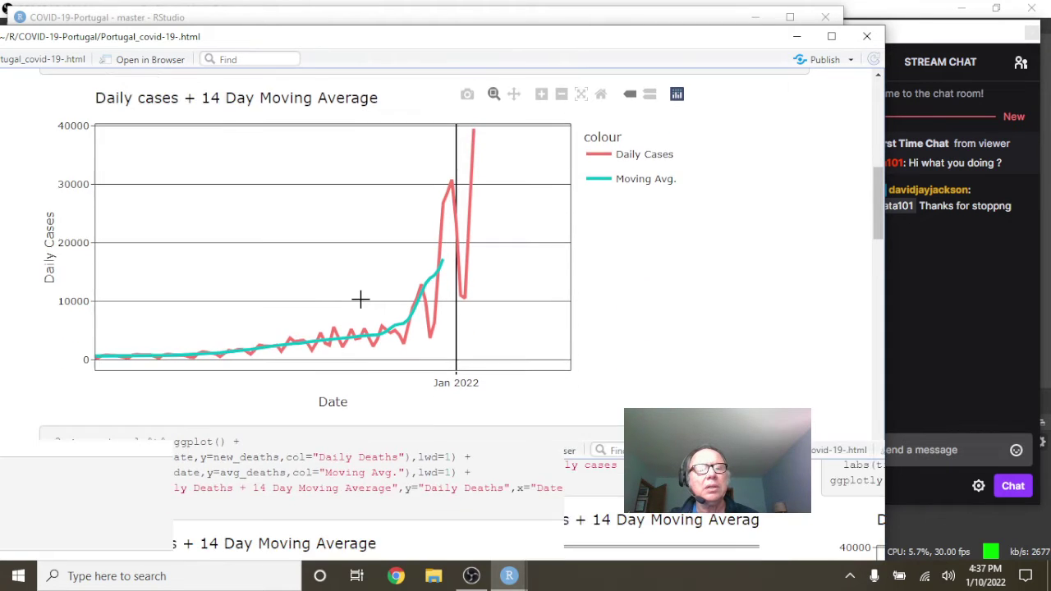
scroll(359, 298, "down", 4)
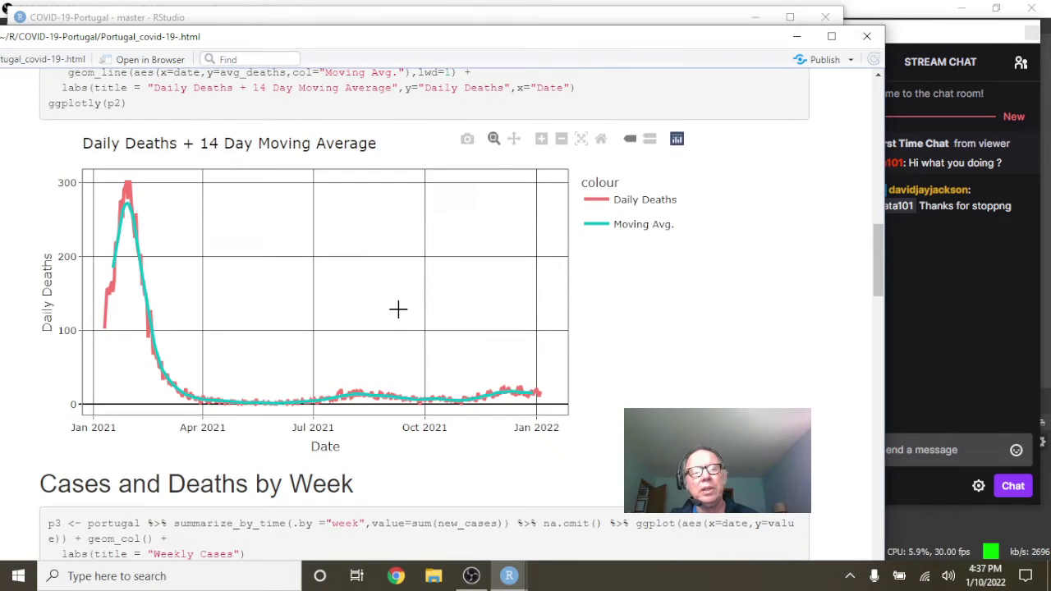
left_click_drag(444, 298, 569, 440)
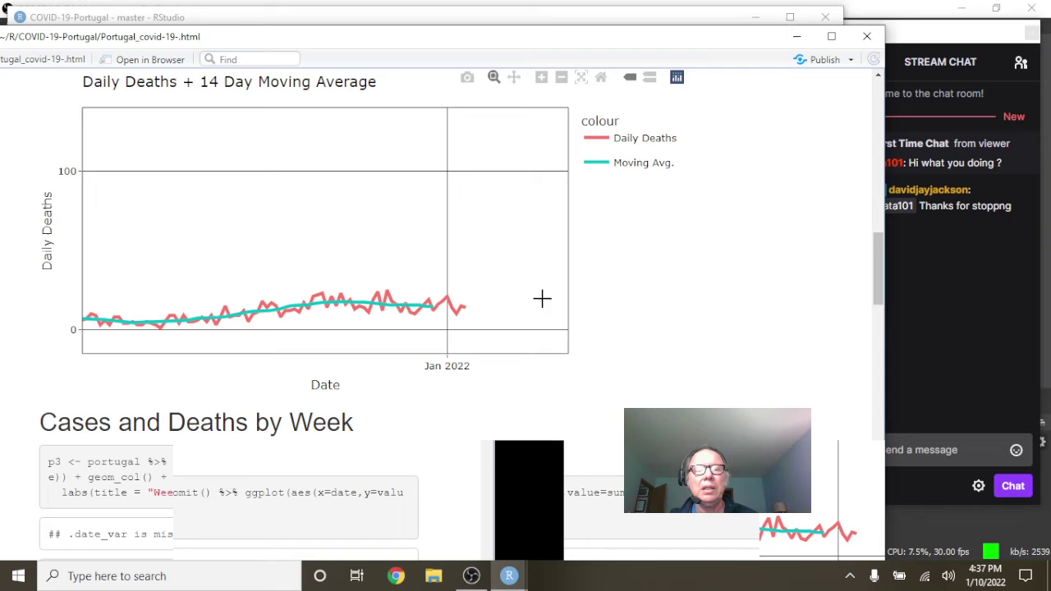
mouse_move(472, 308)
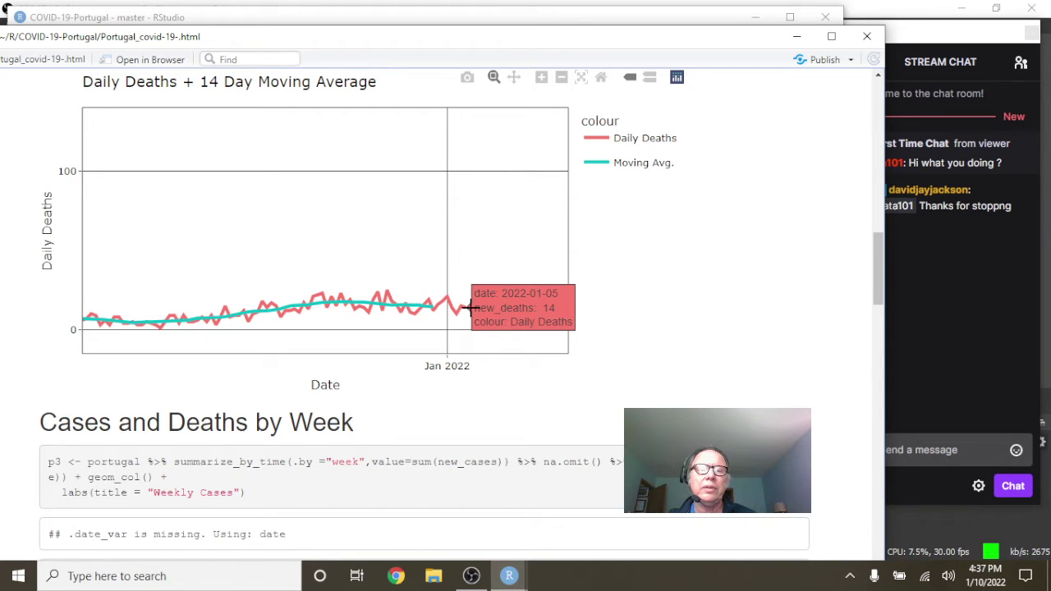
mouse_move(432, 305)
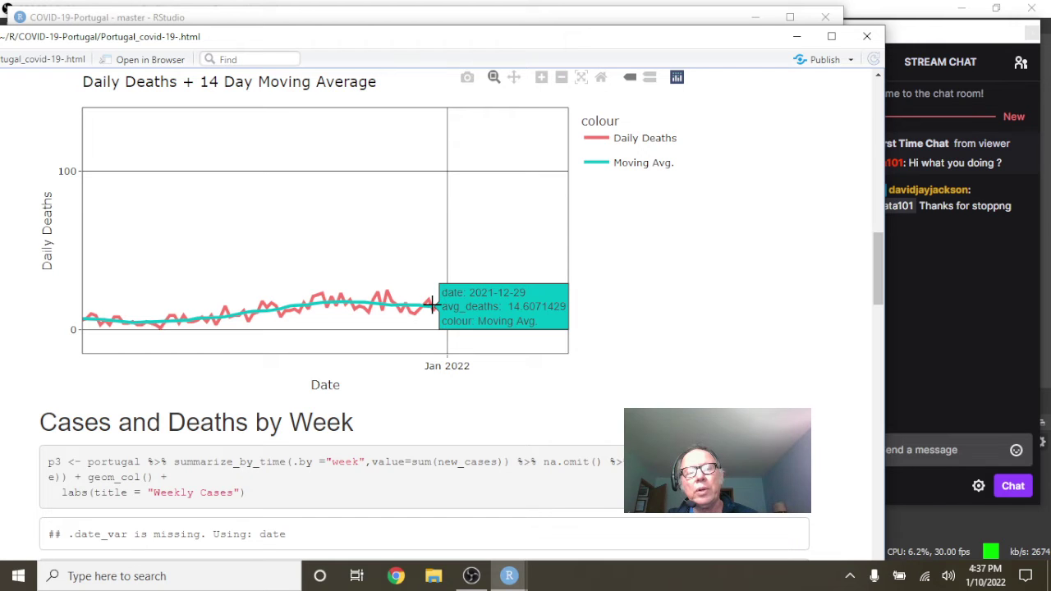
Read the latest bars on the weekly cases and weekly deaths plots, including the week of 2021-12-26 for cases
scroll(551, 289, "down", 1)
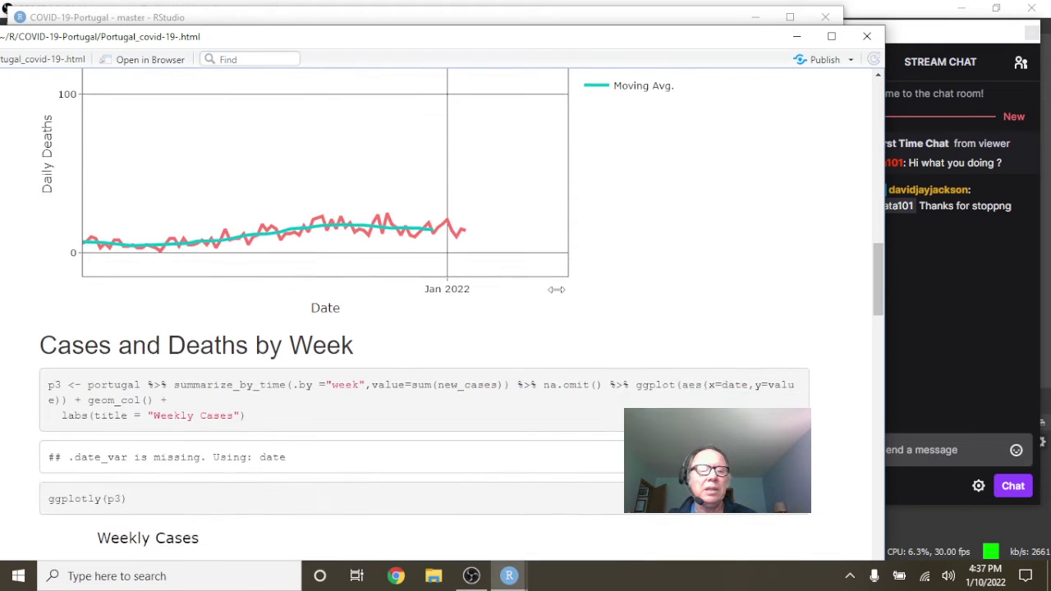
scroll(557, 289, "down", 5)
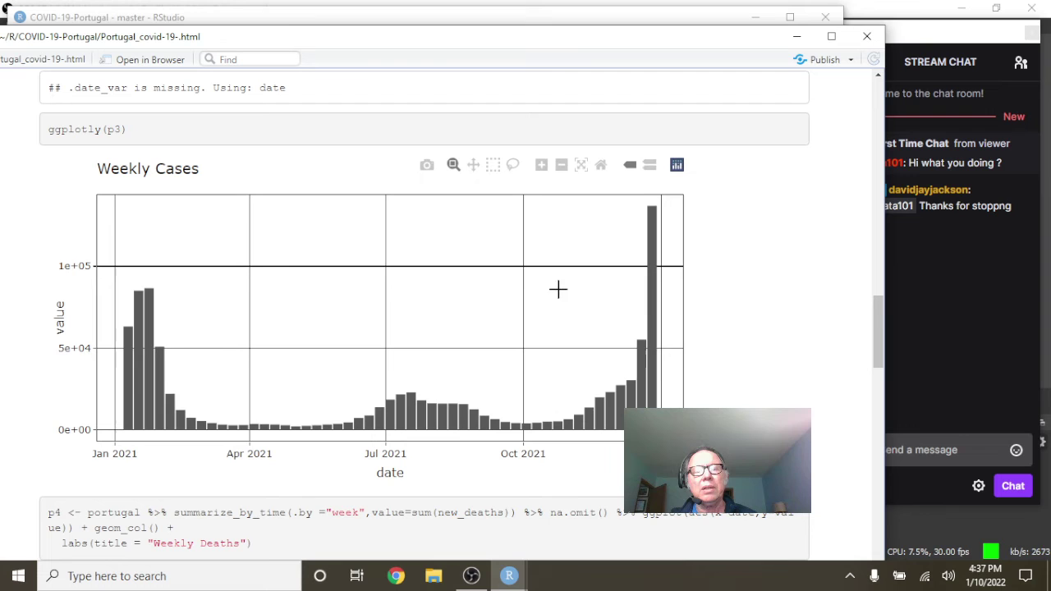
mouse_move(653, 246)
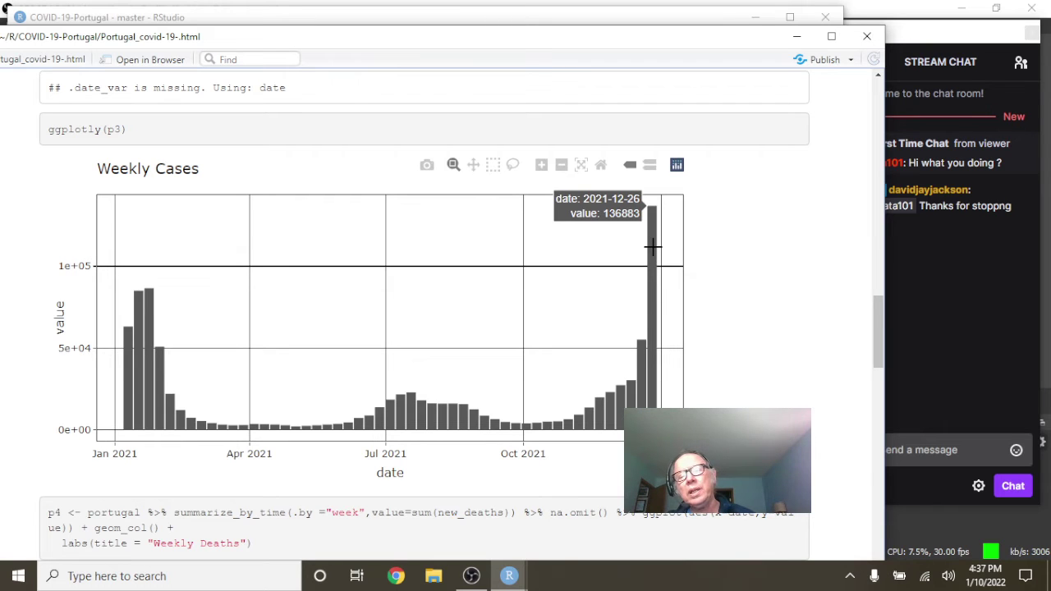
mouse_move(644, 348)
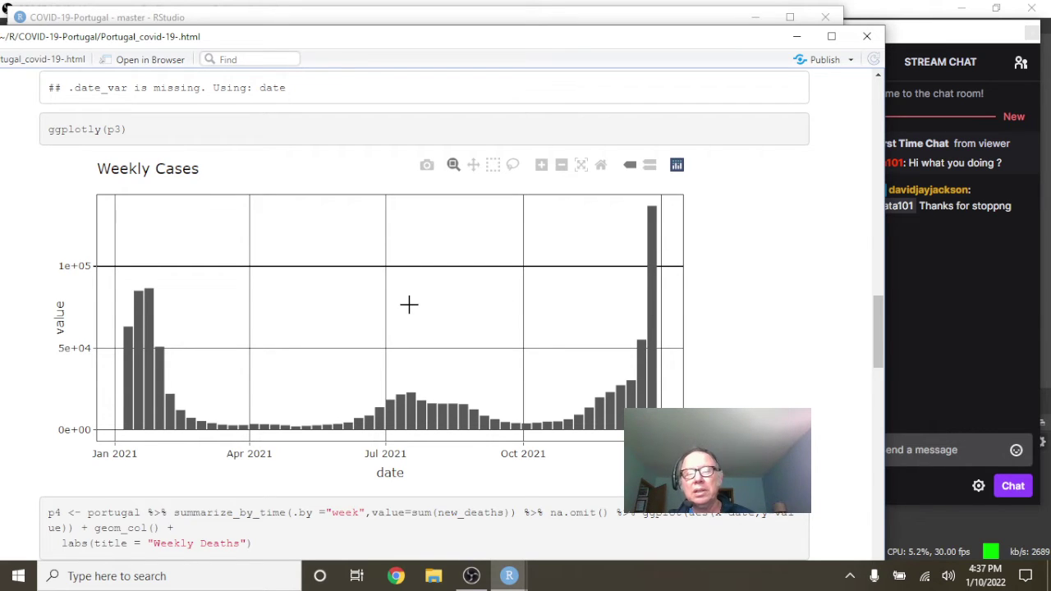
scroll(409, 305, "down", 1)
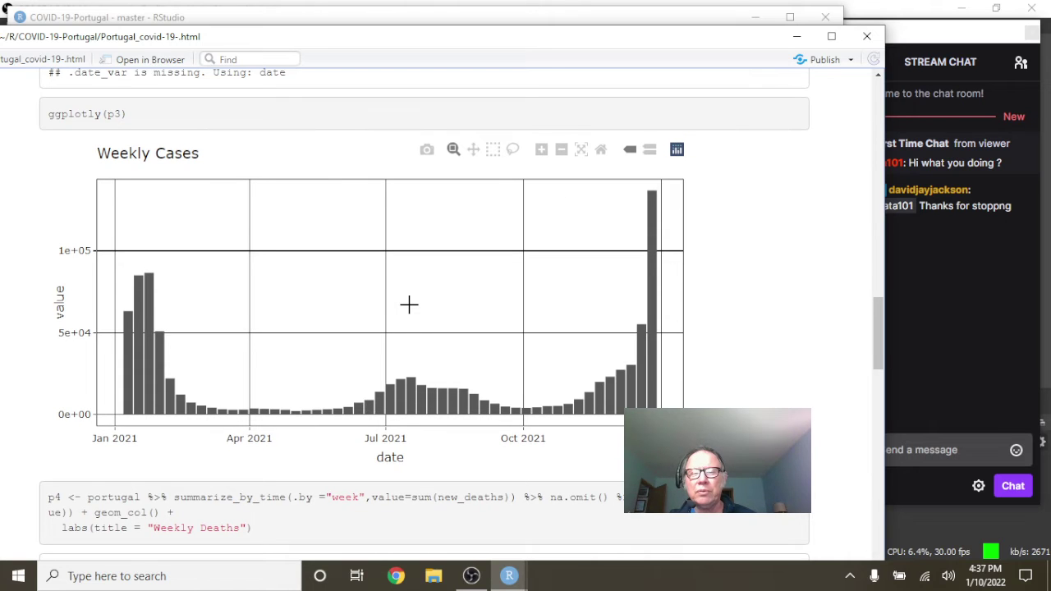
scroll(409, 305, "down", 8)
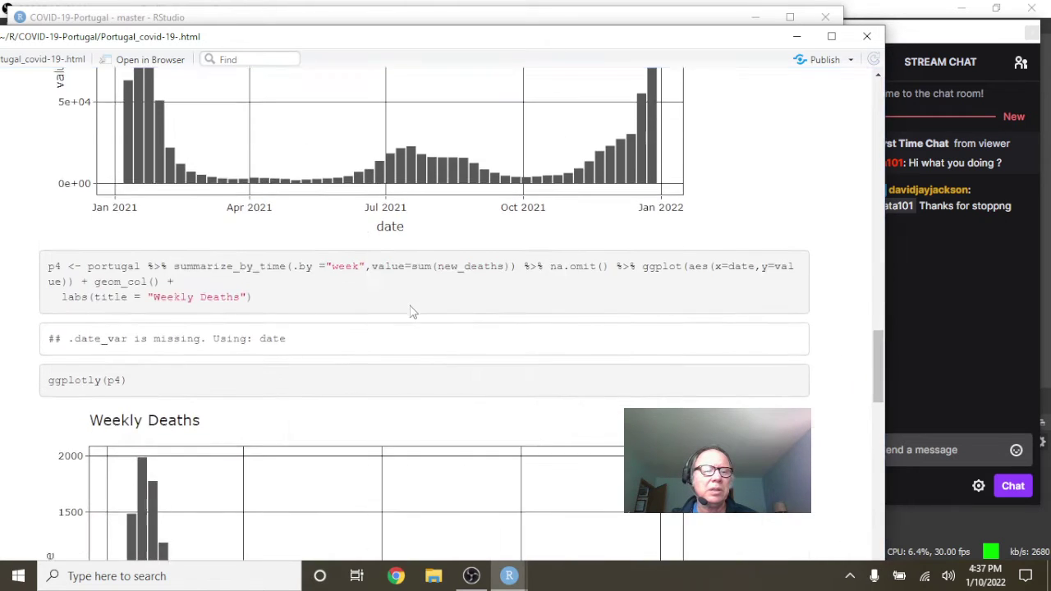
scroll(413, 311, "down", 5)
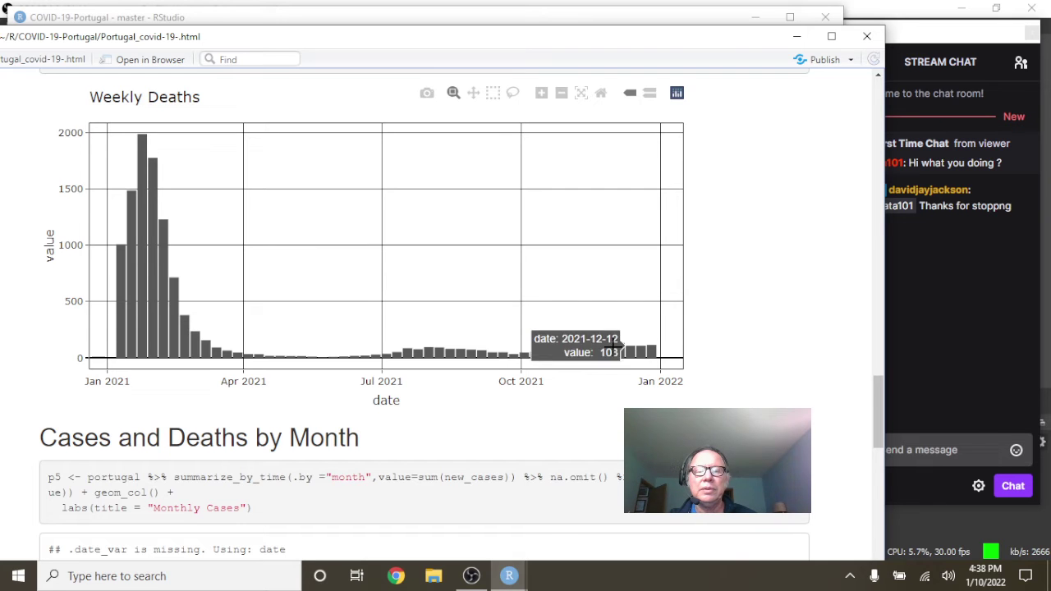
Read the December 2021 bar on the monthly cases plot, look over the monthly deaths plot and close the report
scroll(612, 349, "down", 5)
scroll(612, 348, "down", 6)
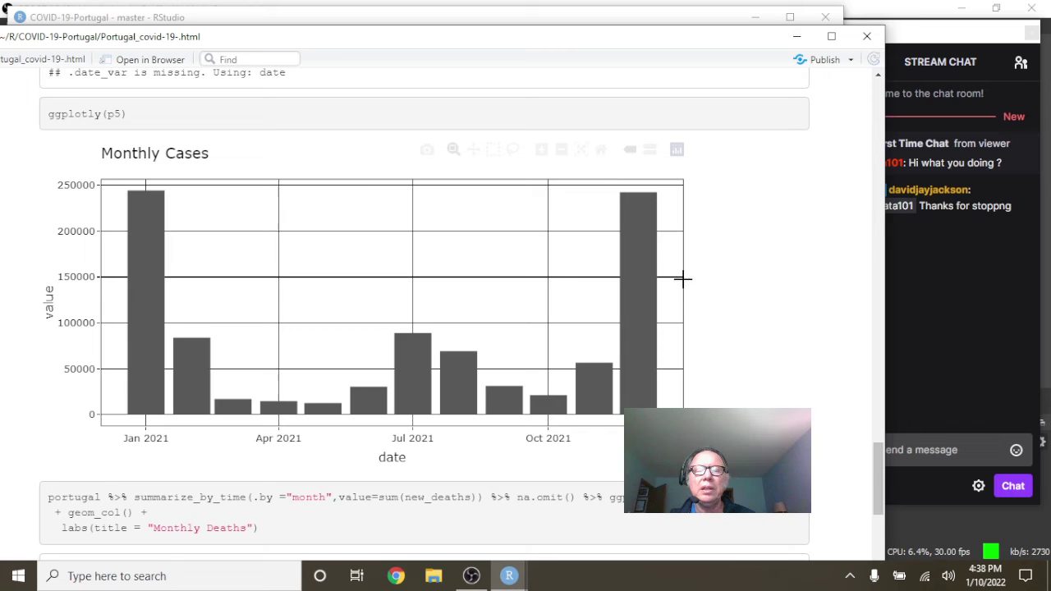
mouse_move(644, 272)
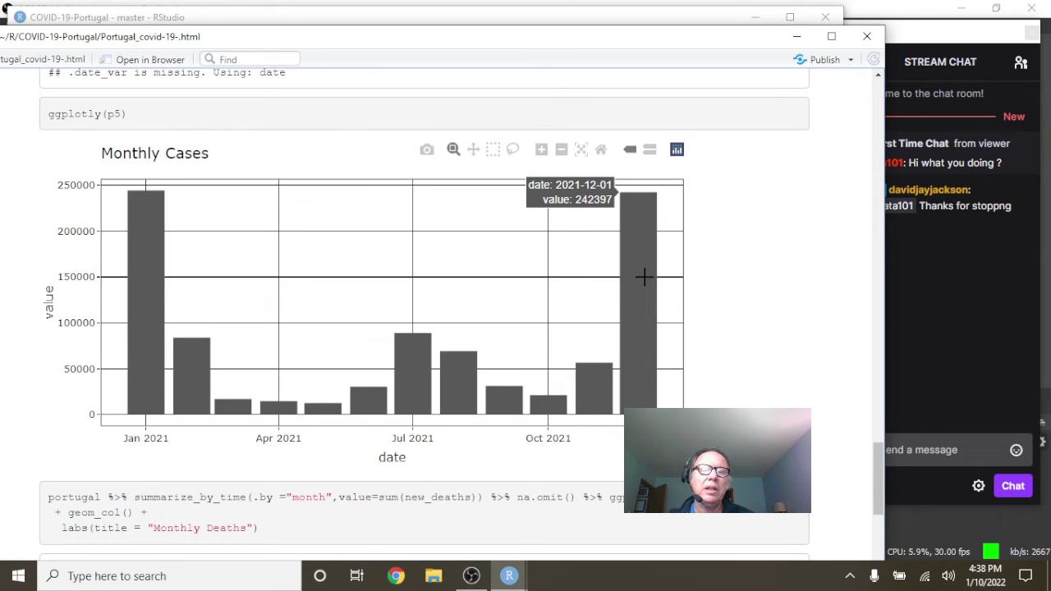
scroll(639, 272, "up", 1)
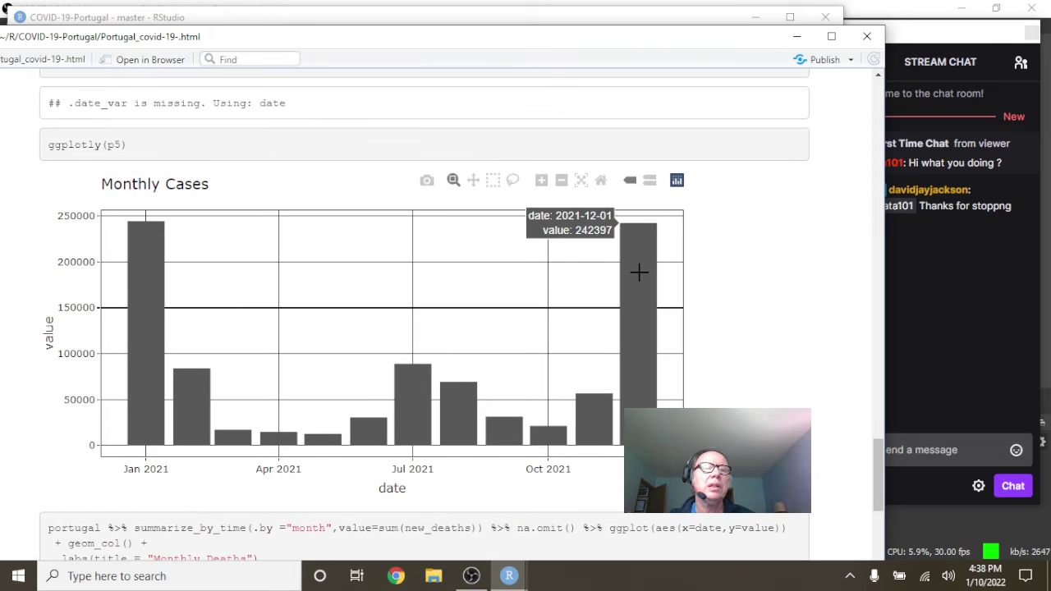
scroll(639, 273, "down", 5)
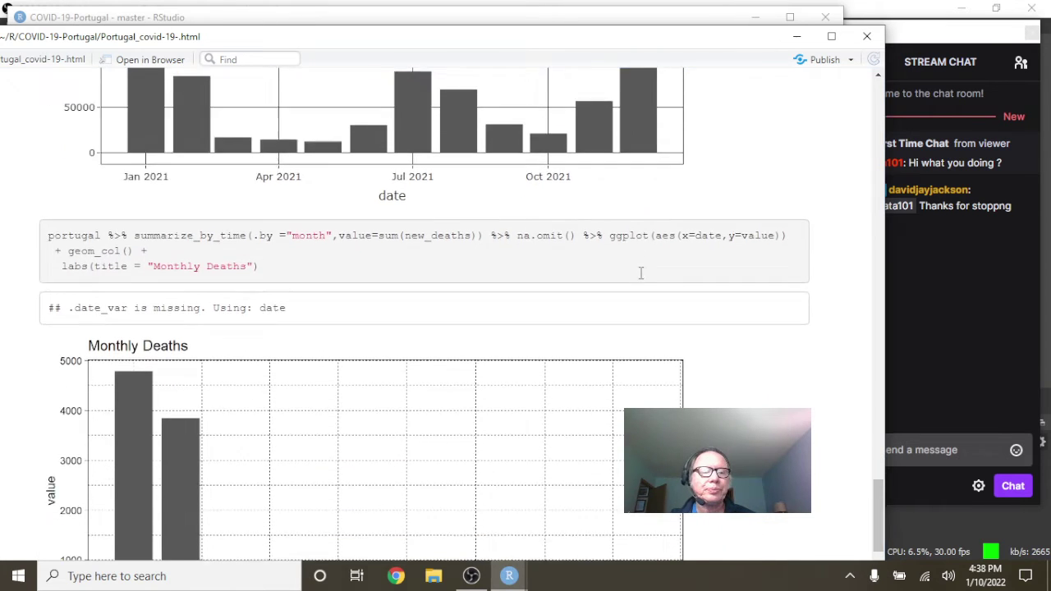
scroll(640, 273, "down", 1)
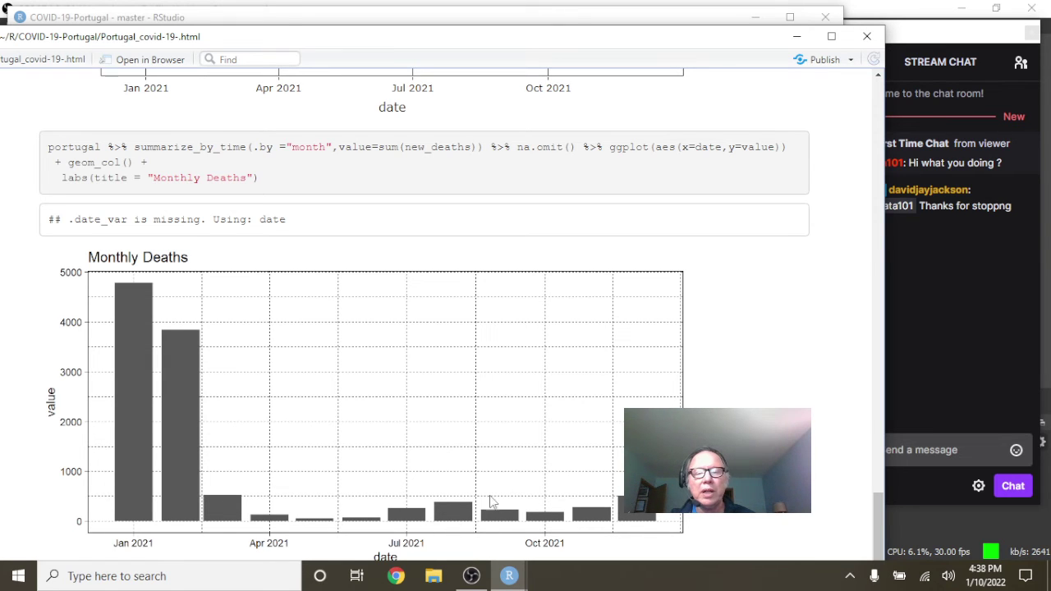
left_click(866, 36)
Show the project's Git changes and stage Portugal-vaccine-rollout.html and Portugal_covid-19-.html
left_click(770, 83)
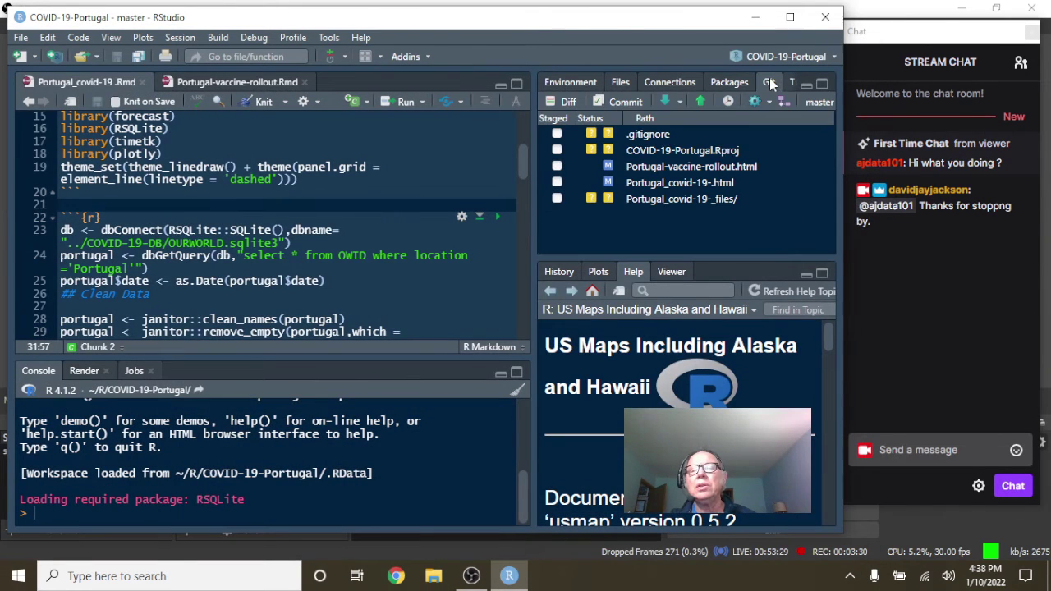
left_click(556, 166)
left_click(556, 182)
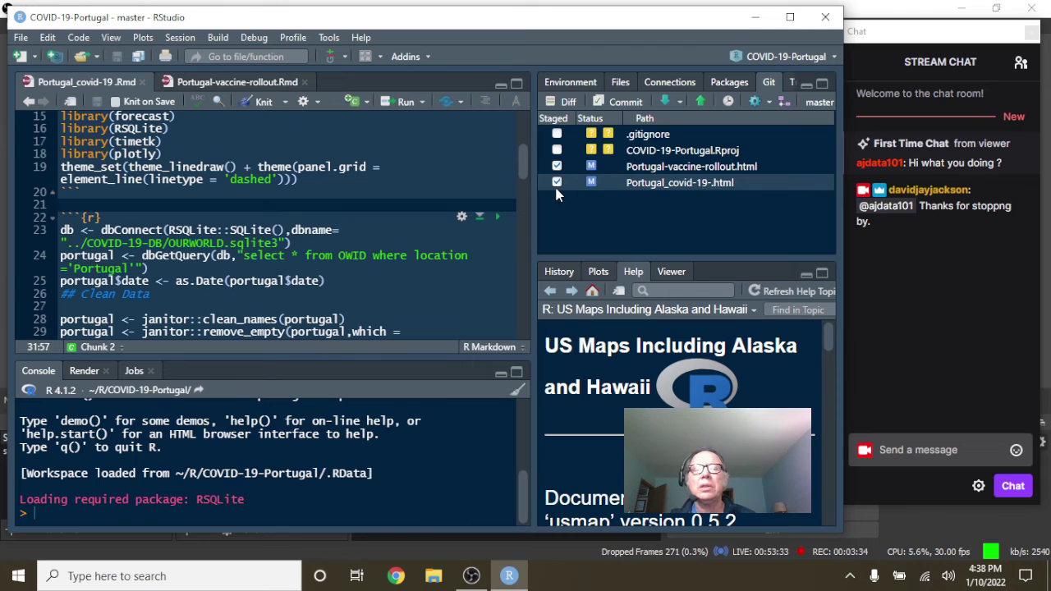
Commit the two staged HTML reports with the message "Updated 2022-01-10" and dismiss the commit output
left_click(624, 102)
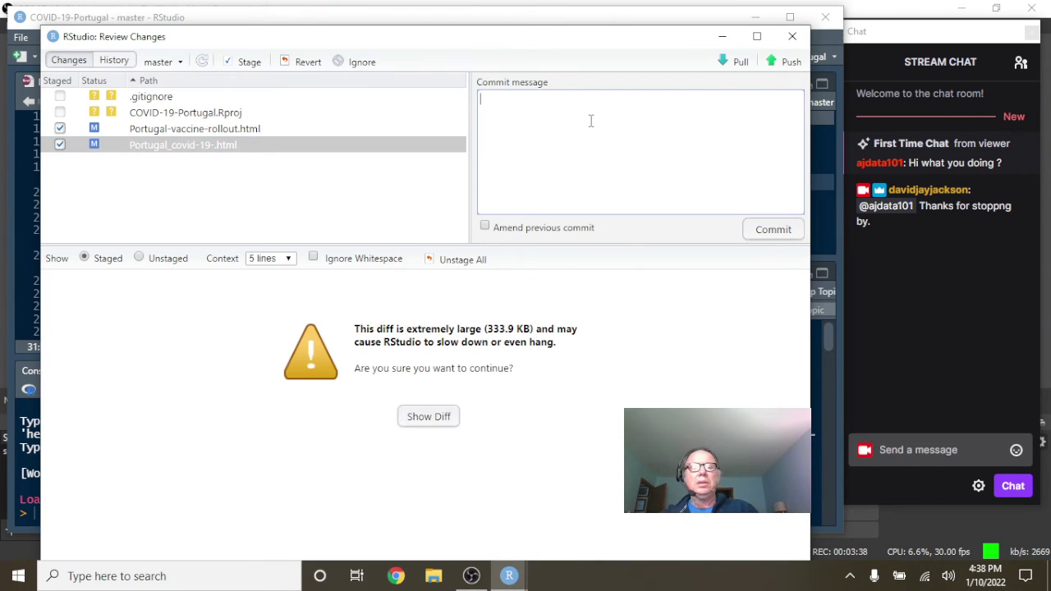
type("Update")
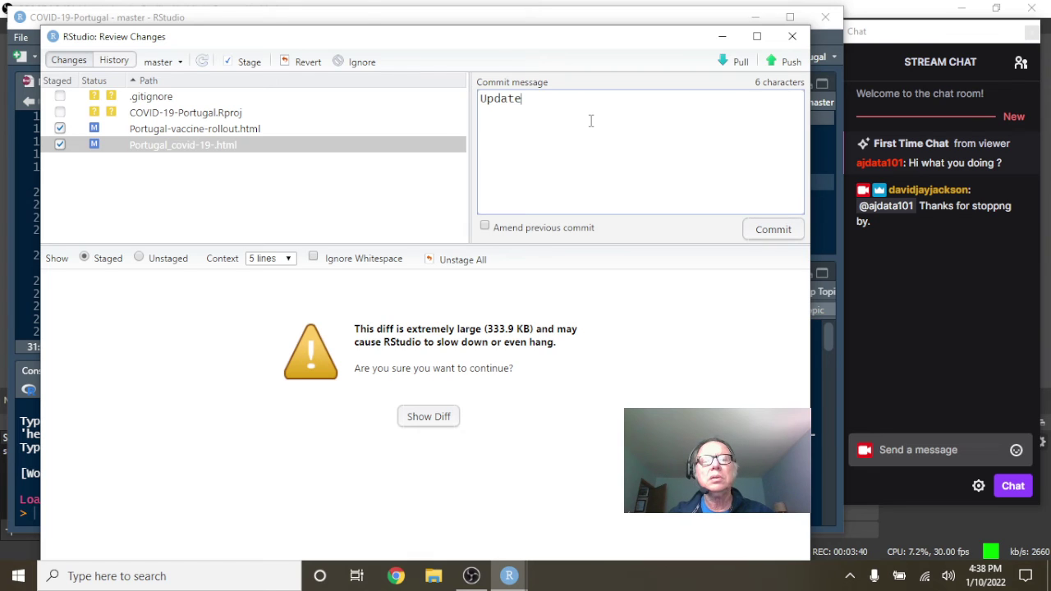
type("d 202")
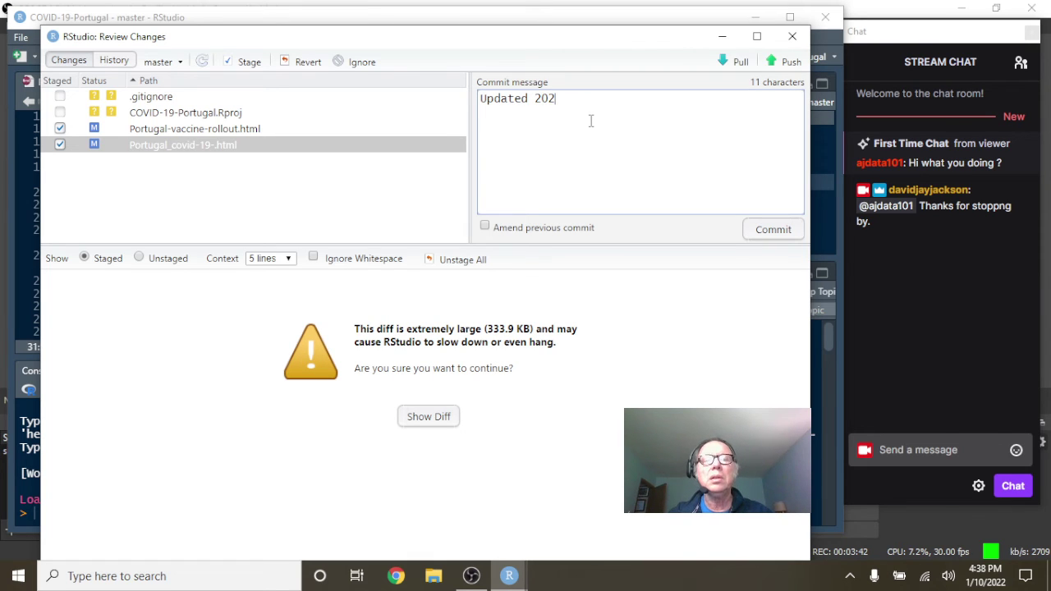
type("2-01-10")
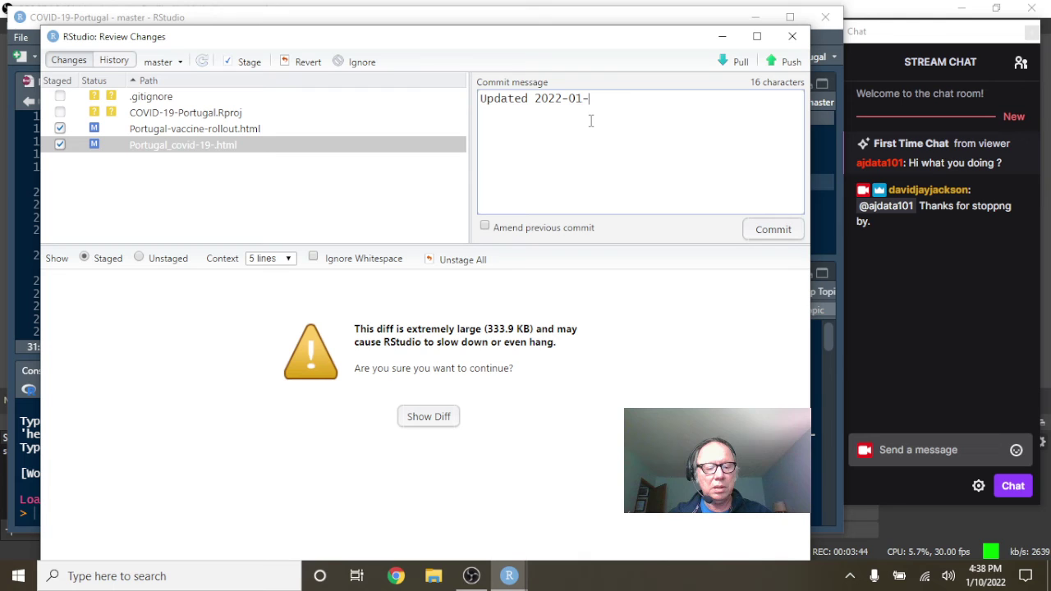
left_click(773, 229)
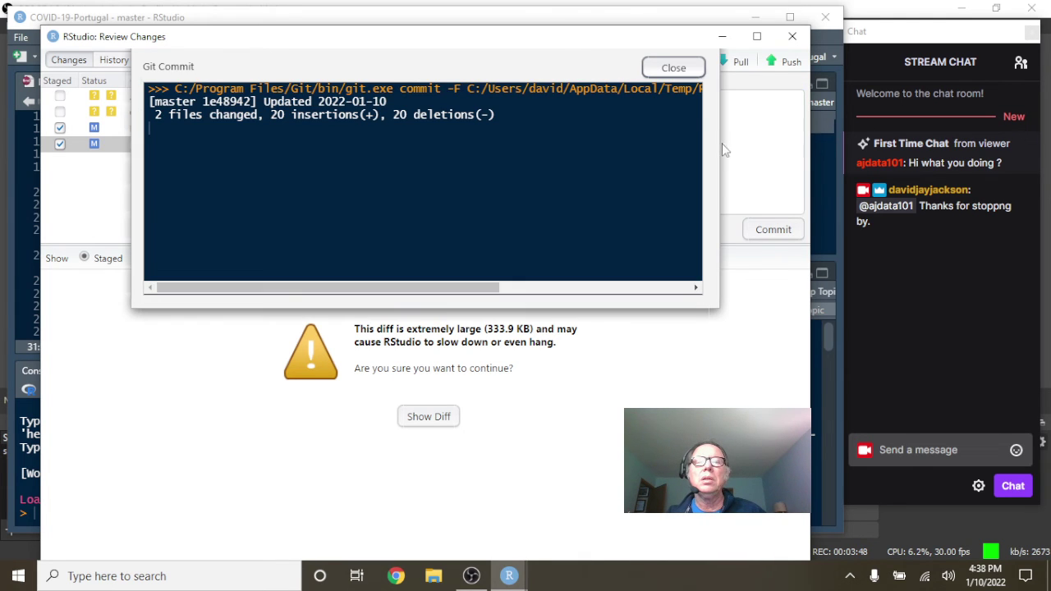
left_click(673, 68)
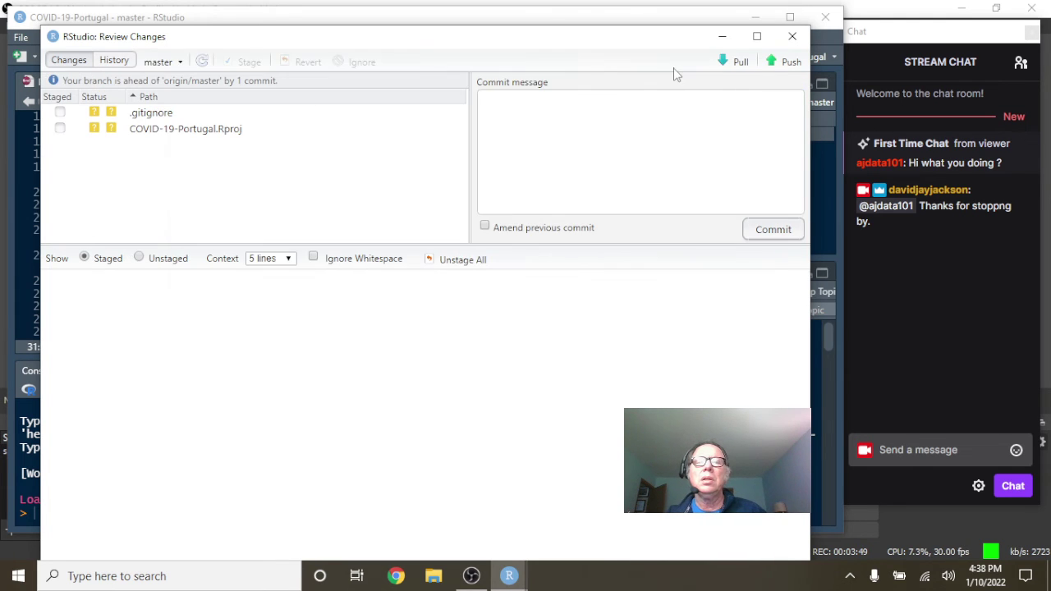
Push the commit to the remote master branch and close the change review window
left_click(788, 63)
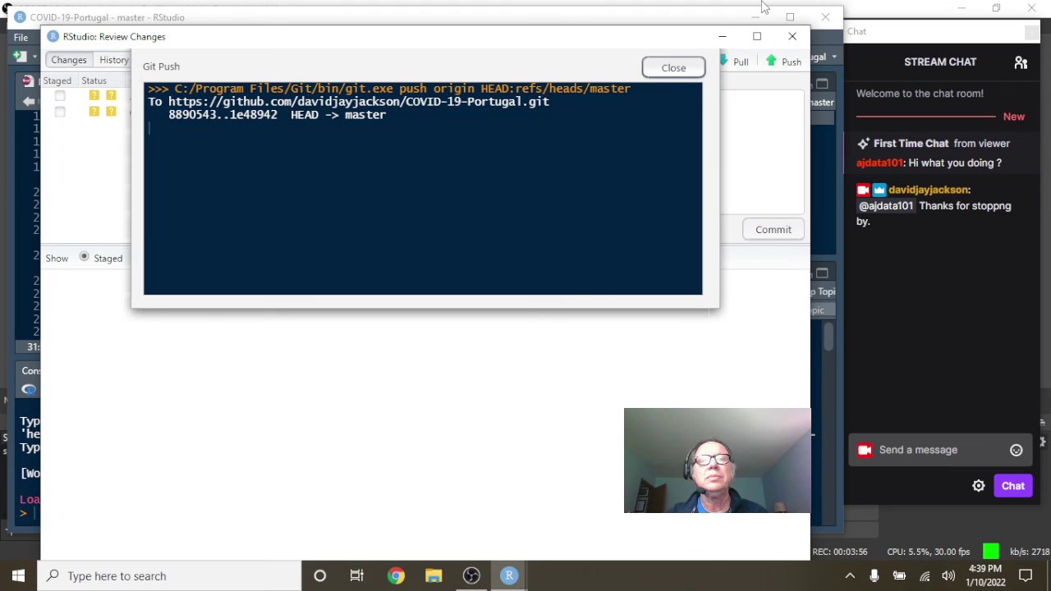
left_click(661, 72)
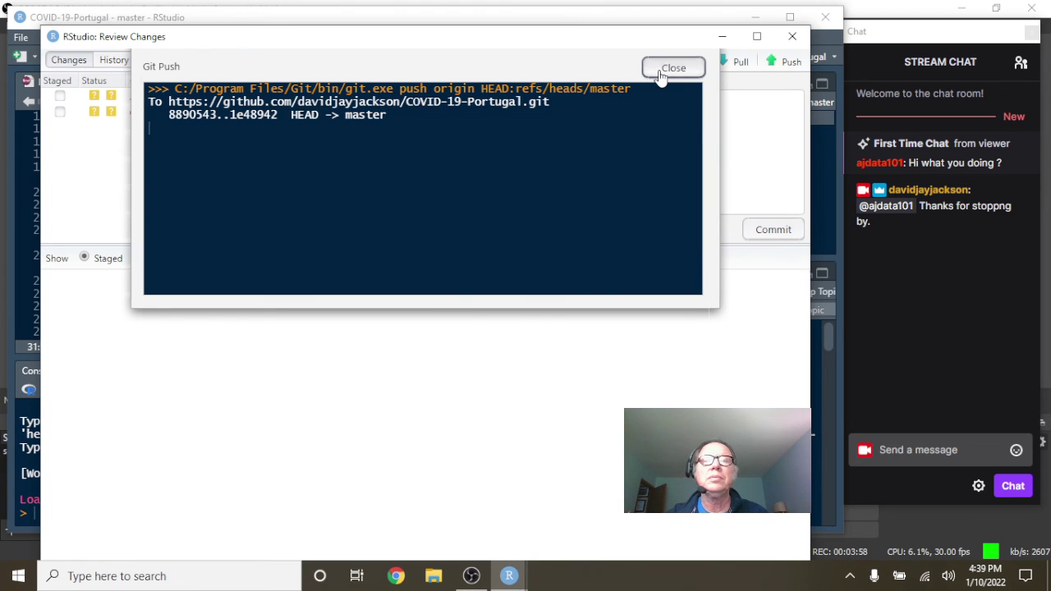
left_click(785, 69)
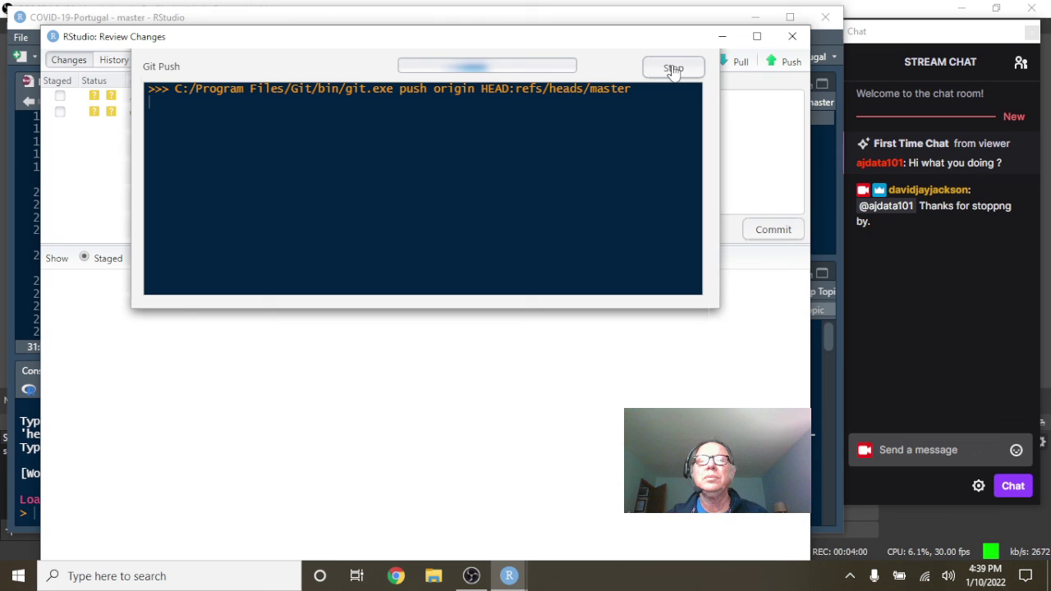
left_click(673, 67)
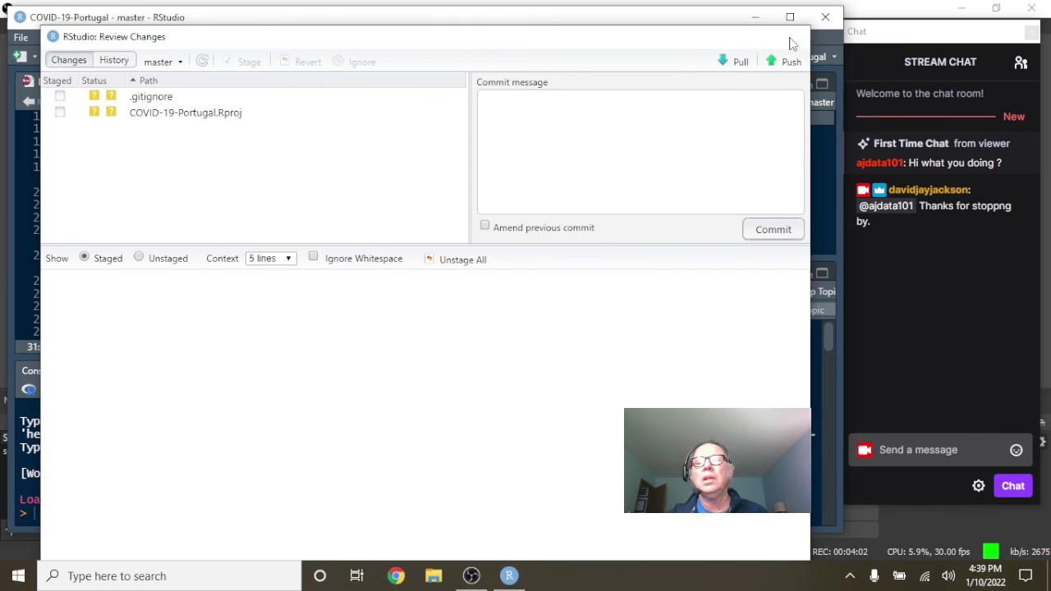
left_click(790, 38)
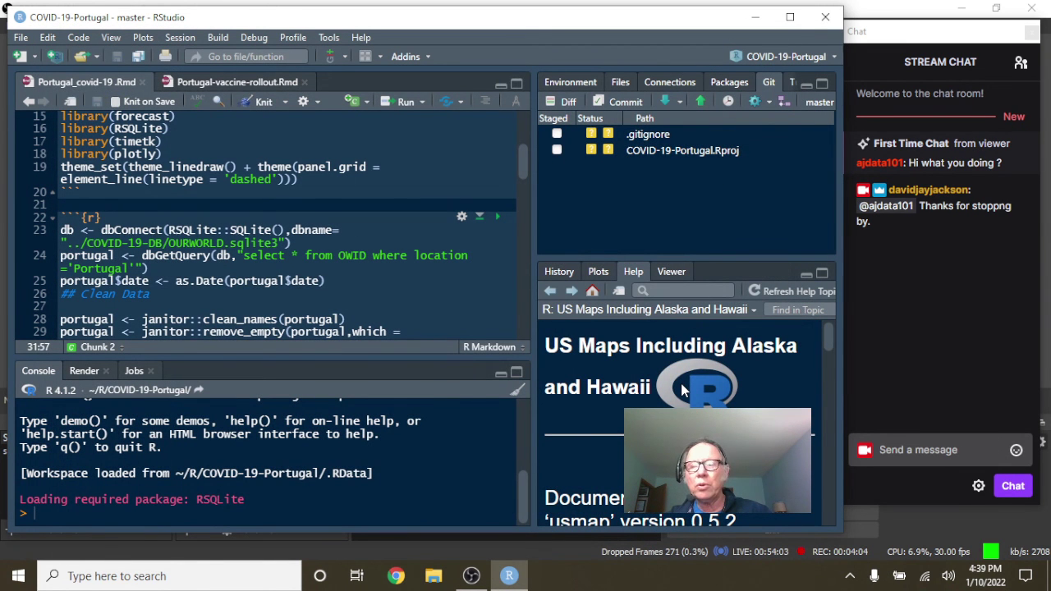